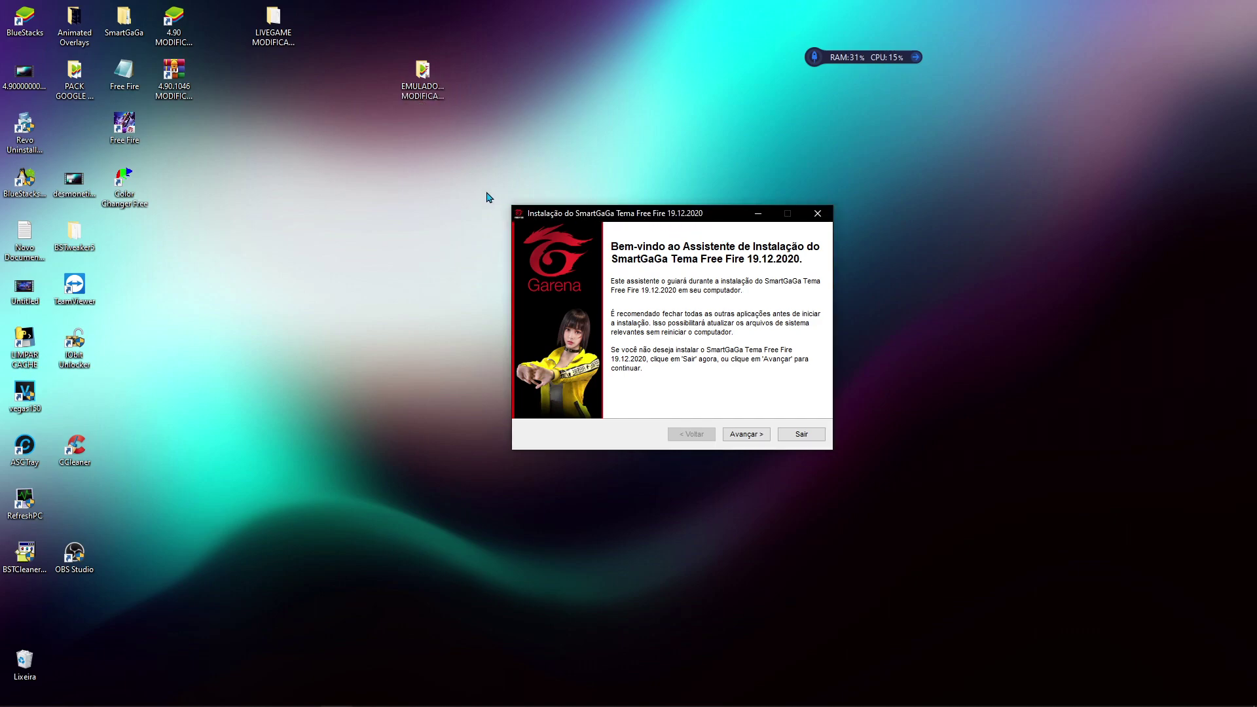
{"action": "left_click_drag", "start_coordinate": [483, 193], "coordinate": [864, 485]}
{"action": "left_click_drag", "start_coordinate": [645, 216], "coordinate": [634, 177]}
{"action": "left_click", "coordinate": [498, 166]}
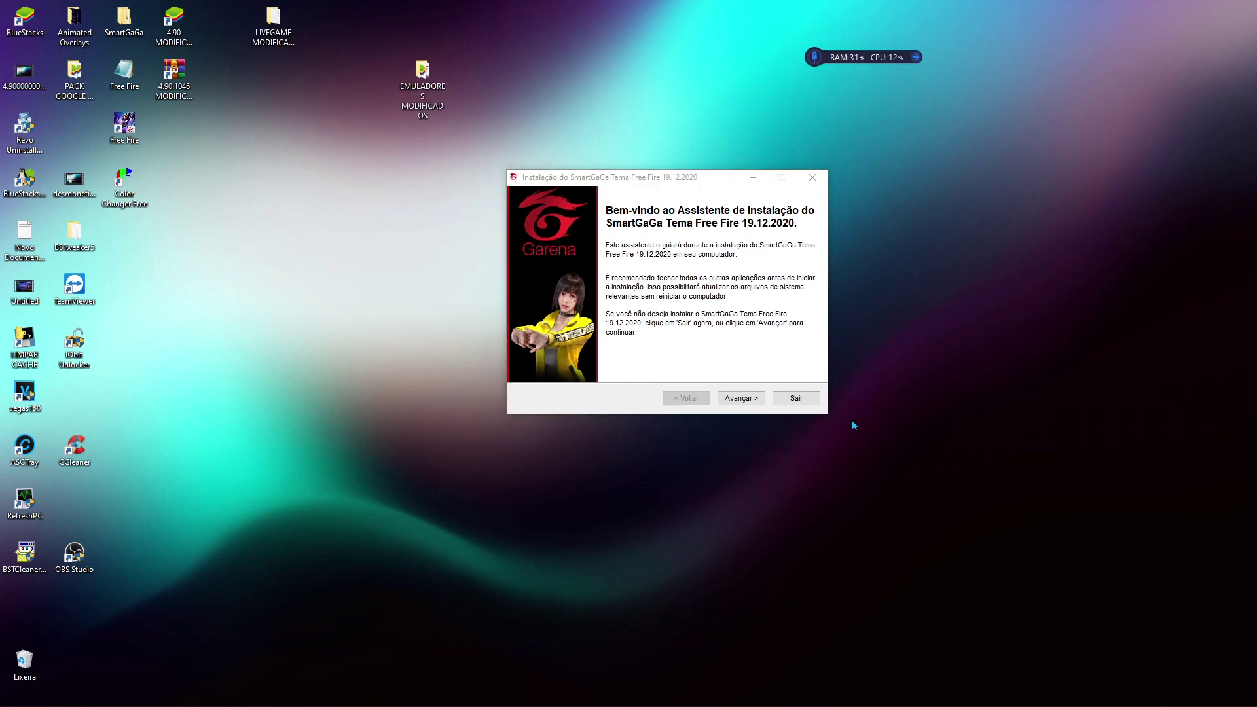
{"action": "left_click", "coordinate": [655, 182]}
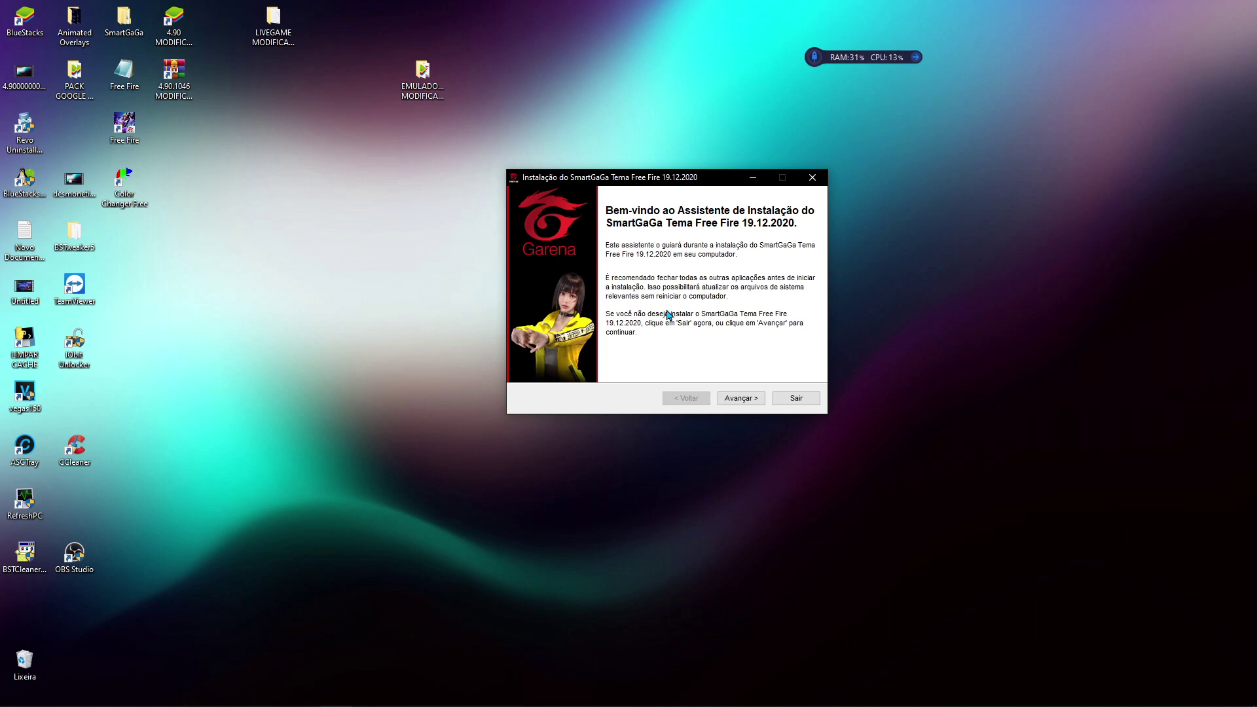
- Exit the open installer and relaunch SmartGaGa Tema Free Fire 19.12.2020 from the EMULADORES MODIFICADOS folder
{"action": "left_click", "coordinate": [796, 400]}
{"action": "left_click", "coordinate": [674, 404]}
{"action": "left_click", "coordinate": [724, 402]}
{"action": "double_click", "coordinate": [422, 74]}
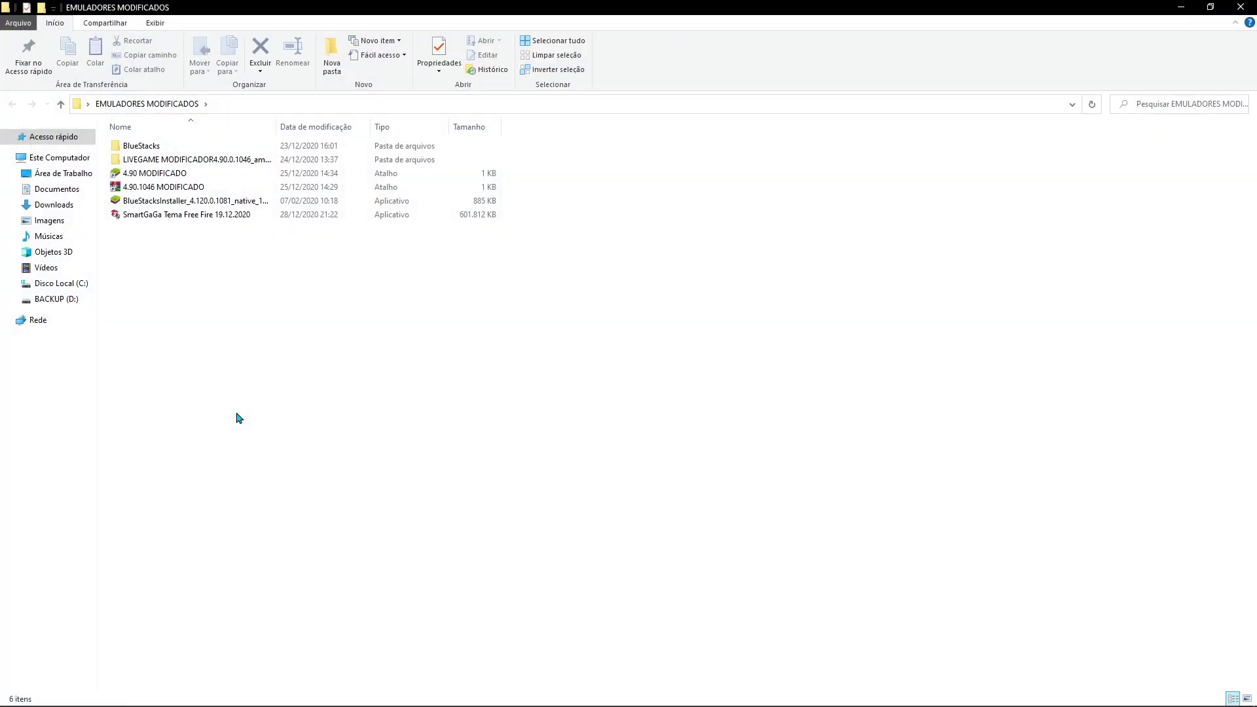
{"action": "double_click", "coordinate": [163, 217]}
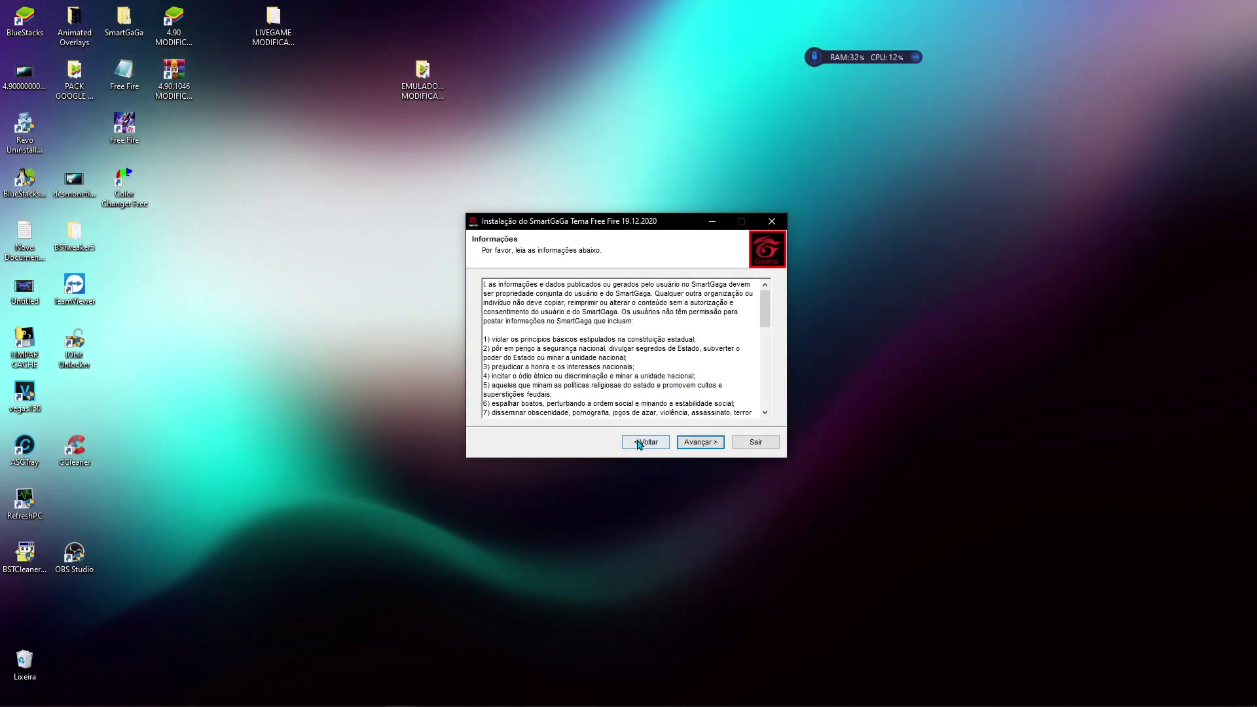
- Read through the installer's information page and accept the licence terms and conditions
{"action": "scroll", "coordinate": [626, 378], "scroll_direction": "down", "scroll_amount": 3}
{"action": "scroll", "coordinate": [627, 378], "scroll_direction": "down", "scroll_amount": 4}
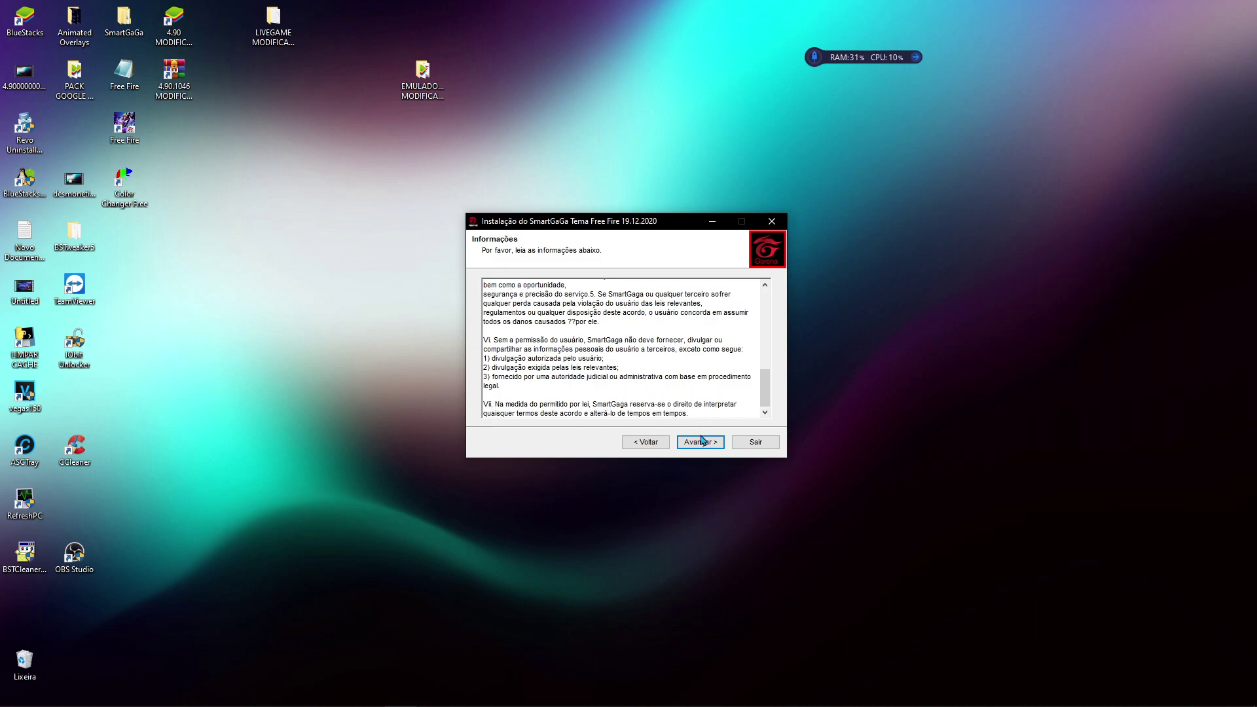
{"action": "left_click", "coordinate": [700, 443]}
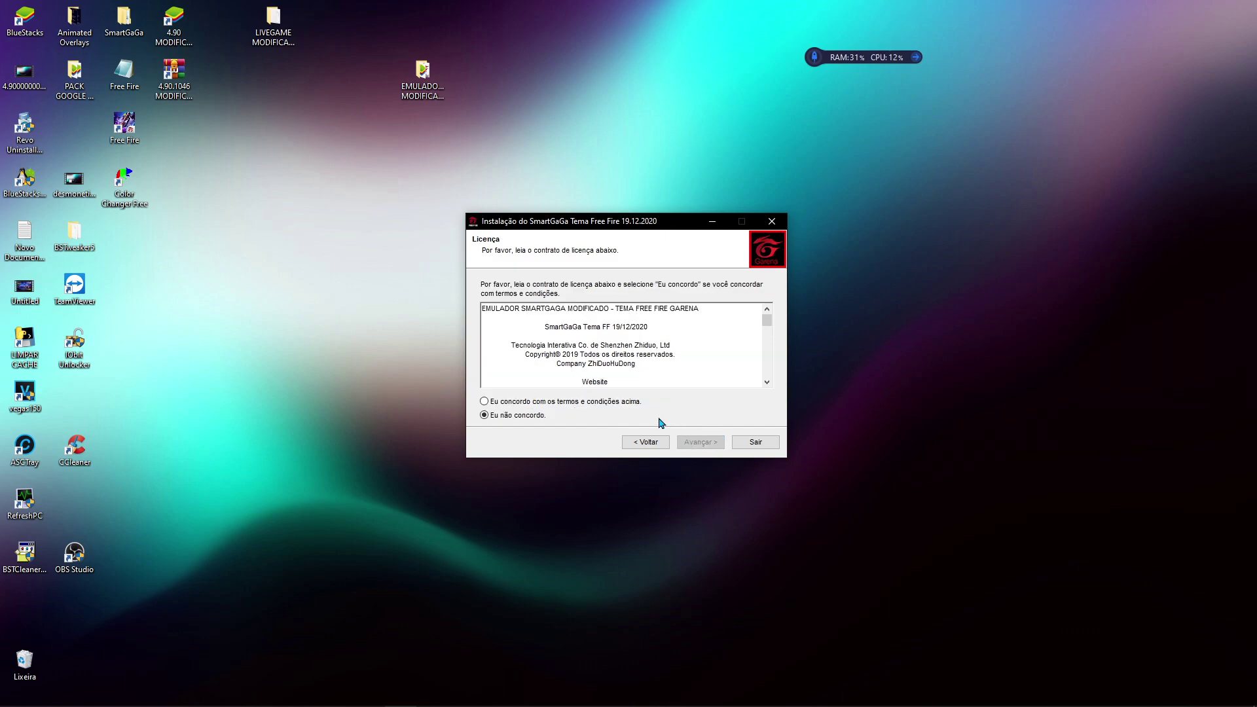
{"action": "left_click", "coordinate": [484, 402]}
{"action": "left_click", "coordinate": [686, 444]}
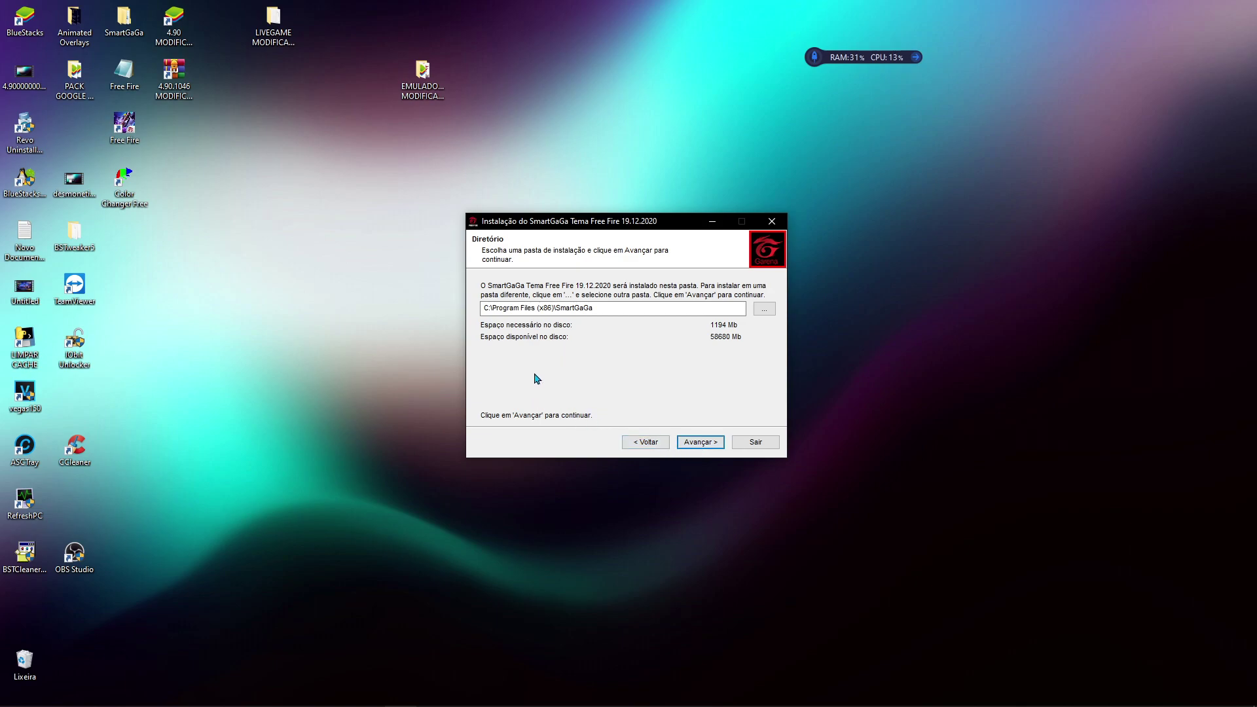
- Set the installation folder to the BACKUP (D:) drive and start the installation
{"action": "left_click", "coordinate": [764, 309]}
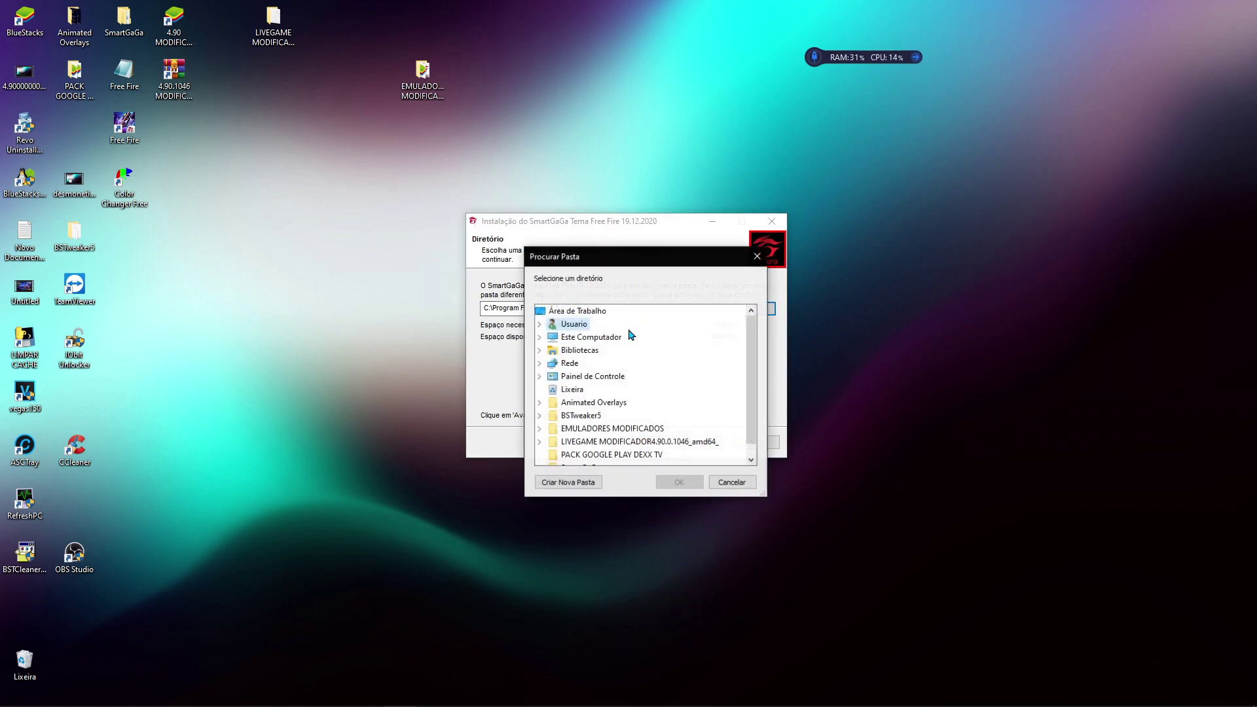
{"action": "scroll", "coordinate": [629, 373], "scroll_direction": "up", "scroll_amount": 1}
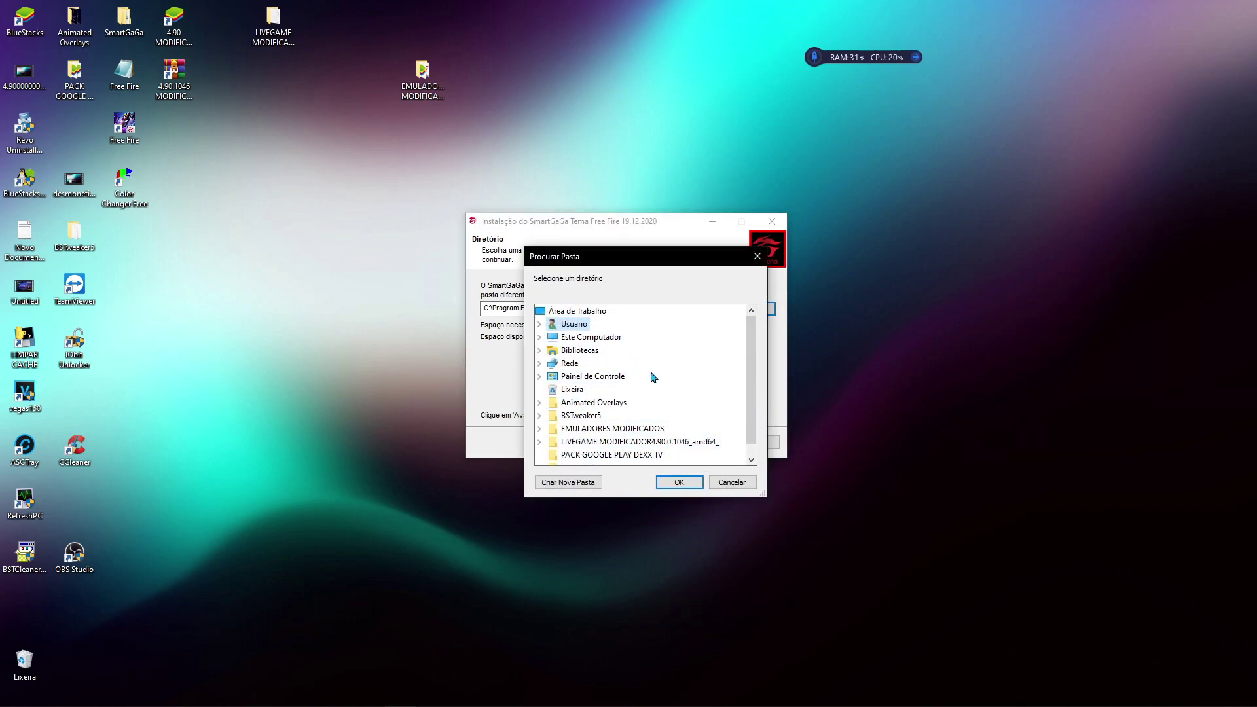
{"action": "double_click", "coordinate": [589, 338]}
{"action": "double_click", "coordinate": [596, 455]}
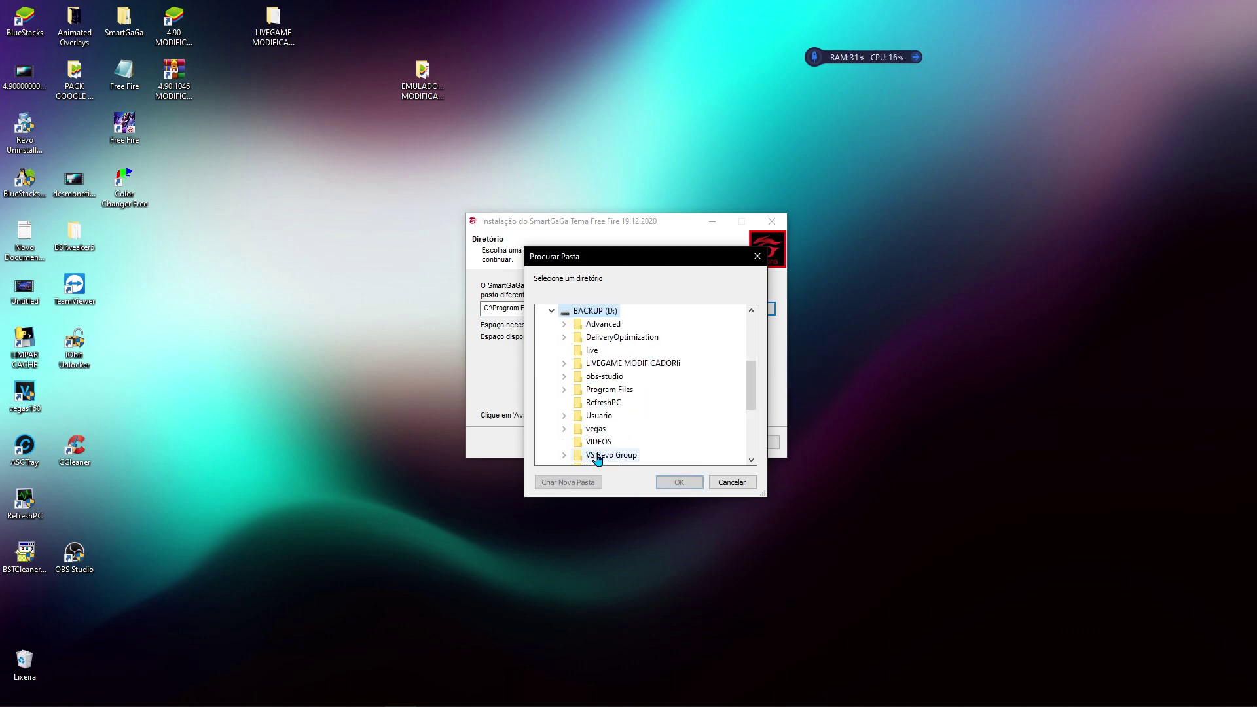
{"action": "left_click", "coordinate": [679, 481]}
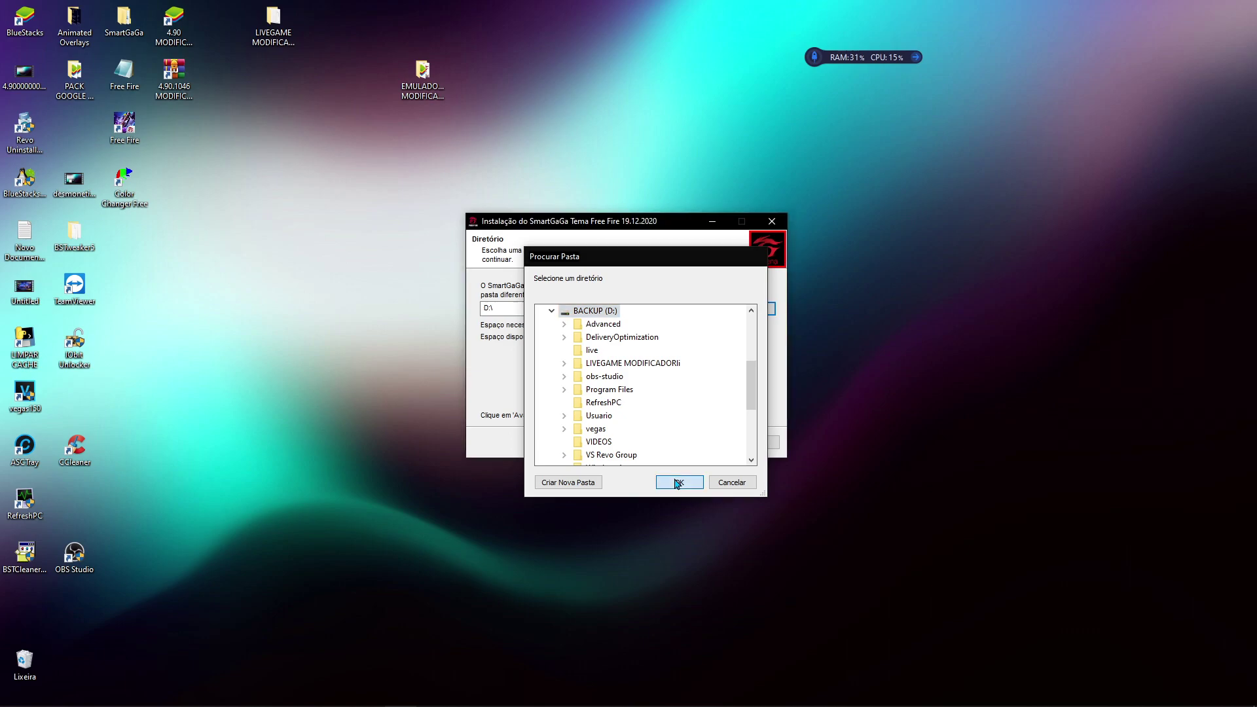
{"action": "left_click", "coordinate": [701, 443]}
{"action": "left_click", "coordinate": [698, 442]}
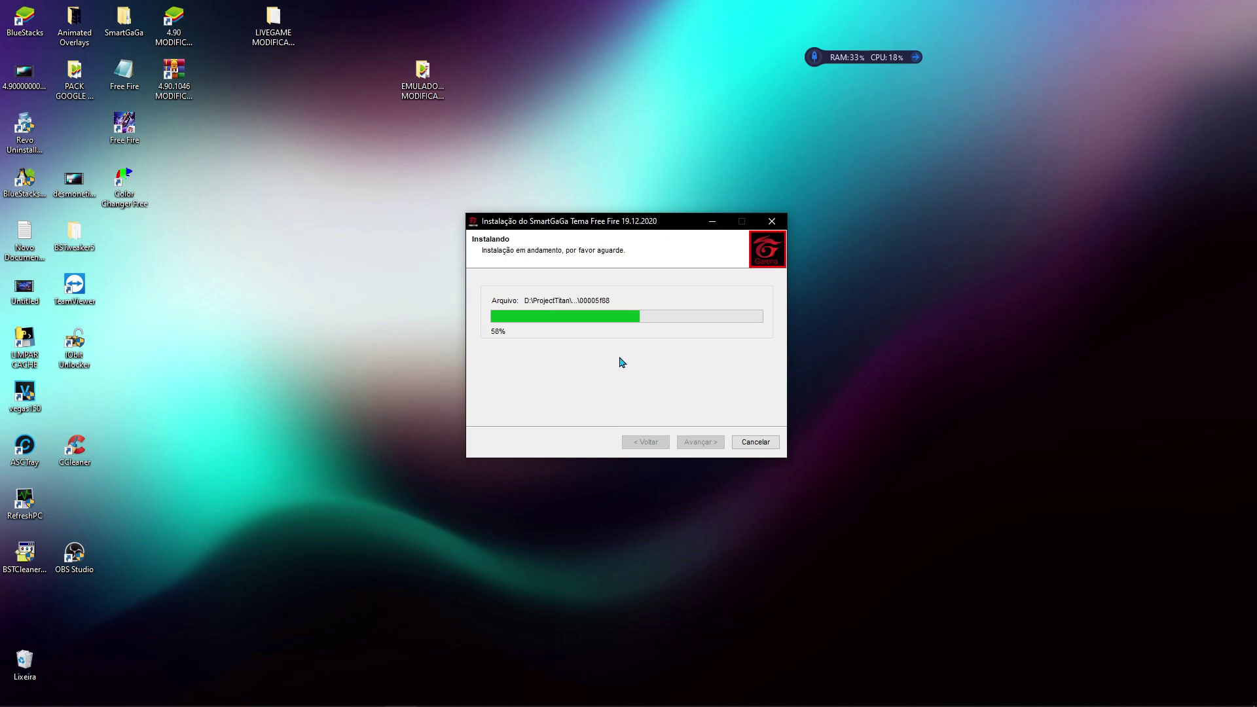
- Finish the completed installation and close the Se-Inscreva window
{"action": "left_click_drag", "start_coordinate": [629, 226], "coordinate": [587, 235]}
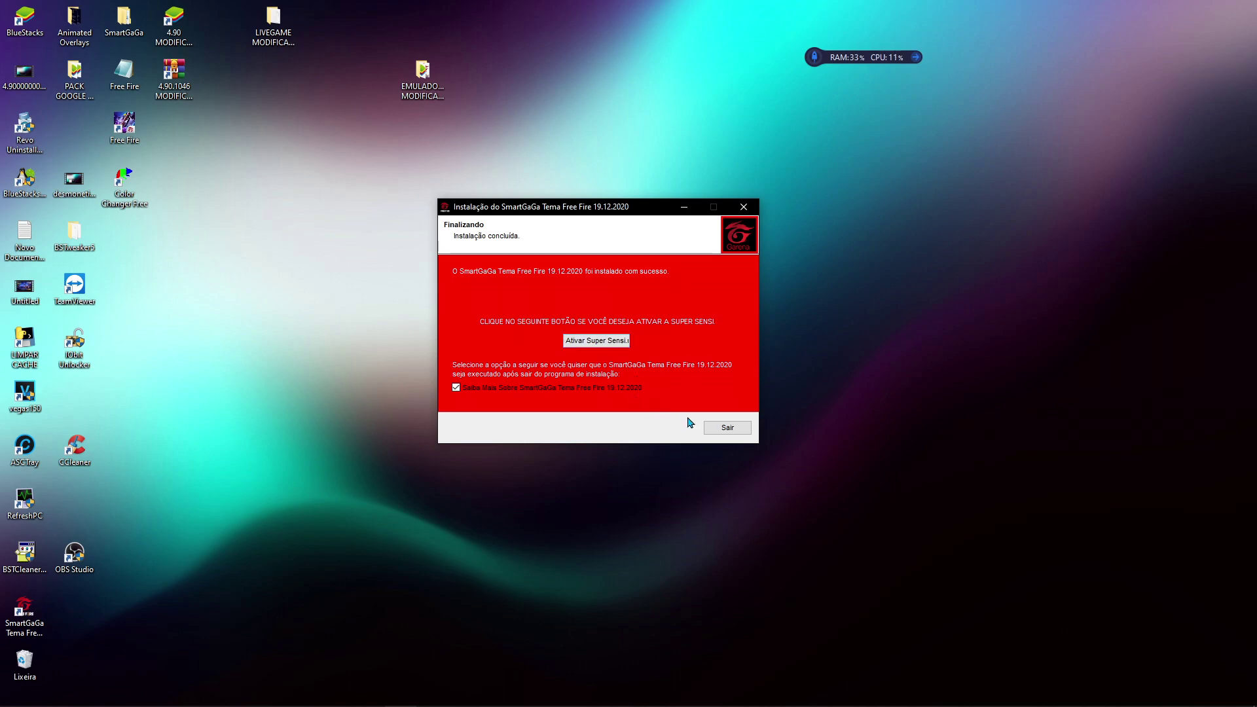
{"action": "left_click", "coordinate": [724, 429]}
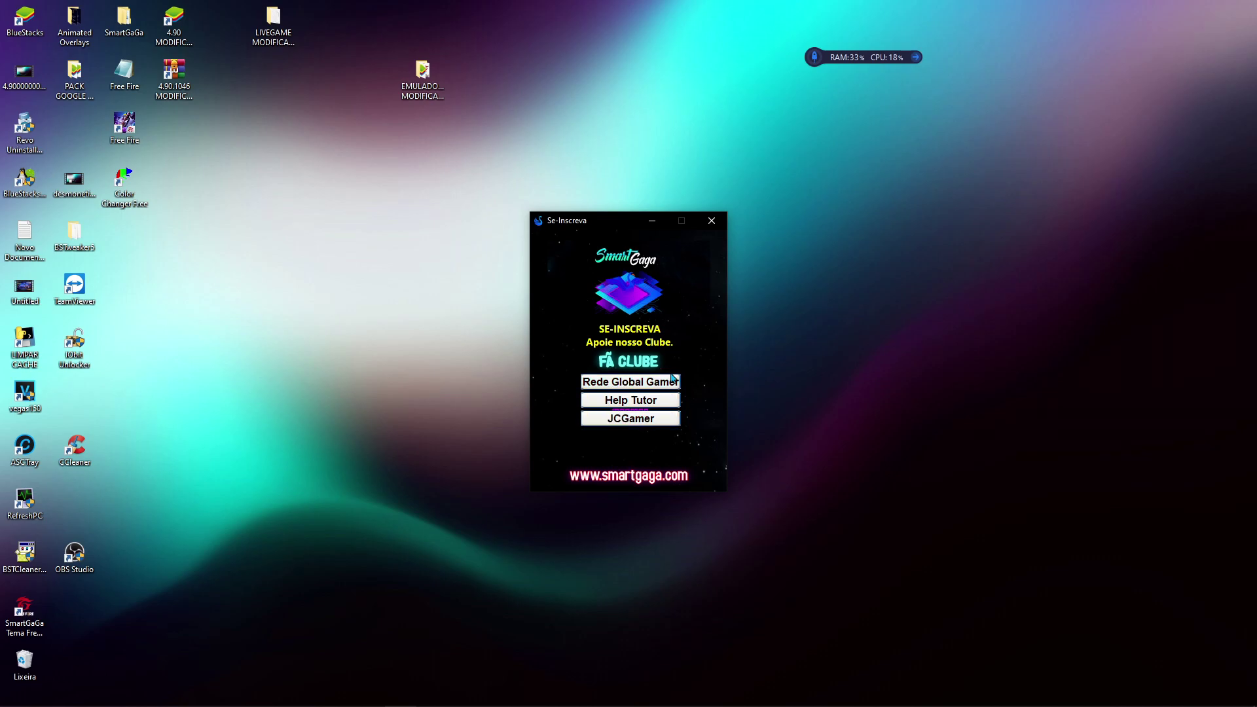
{"action": "left_click", "coordinate": [711, 221]}
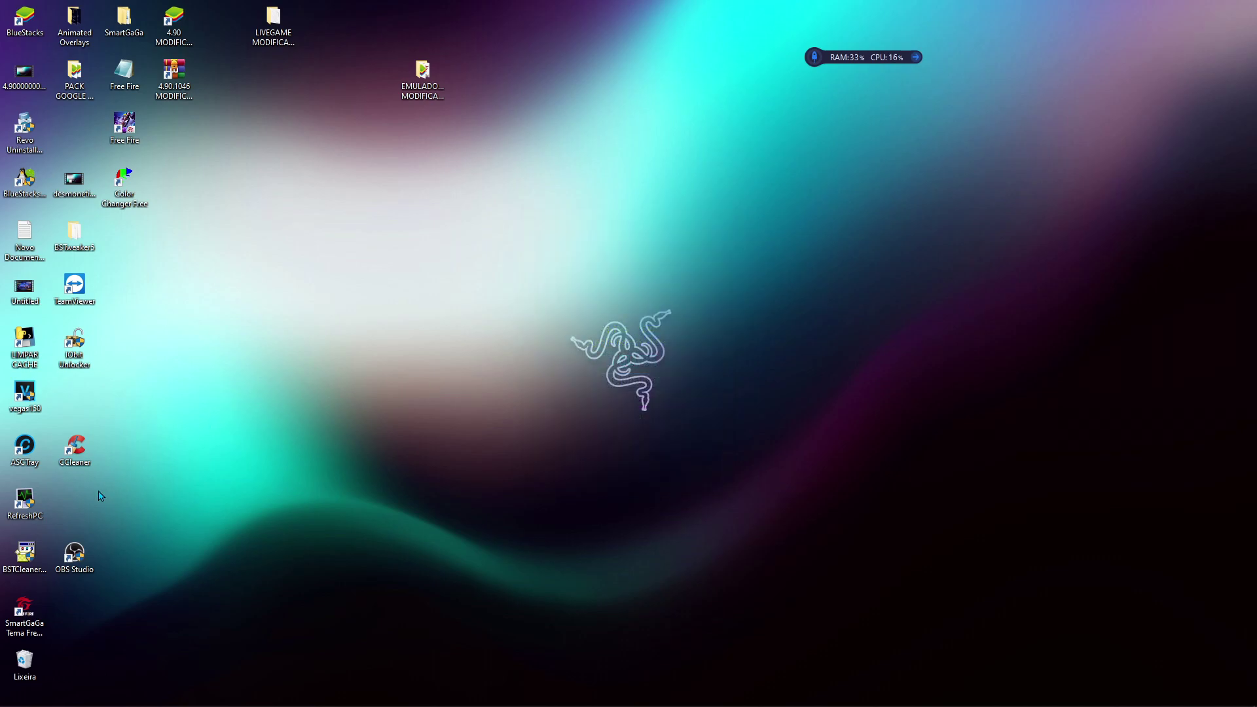
- Move the SmartGaGa shortcut to a free area of the desktop and allow the launched emulator through the Windows firewall
{"action": "left_click_drag", "start_coordinate": [21, 609], "coordinate": [410, 332]}
{"action": "left_click", "coordinate": [452, 388]}
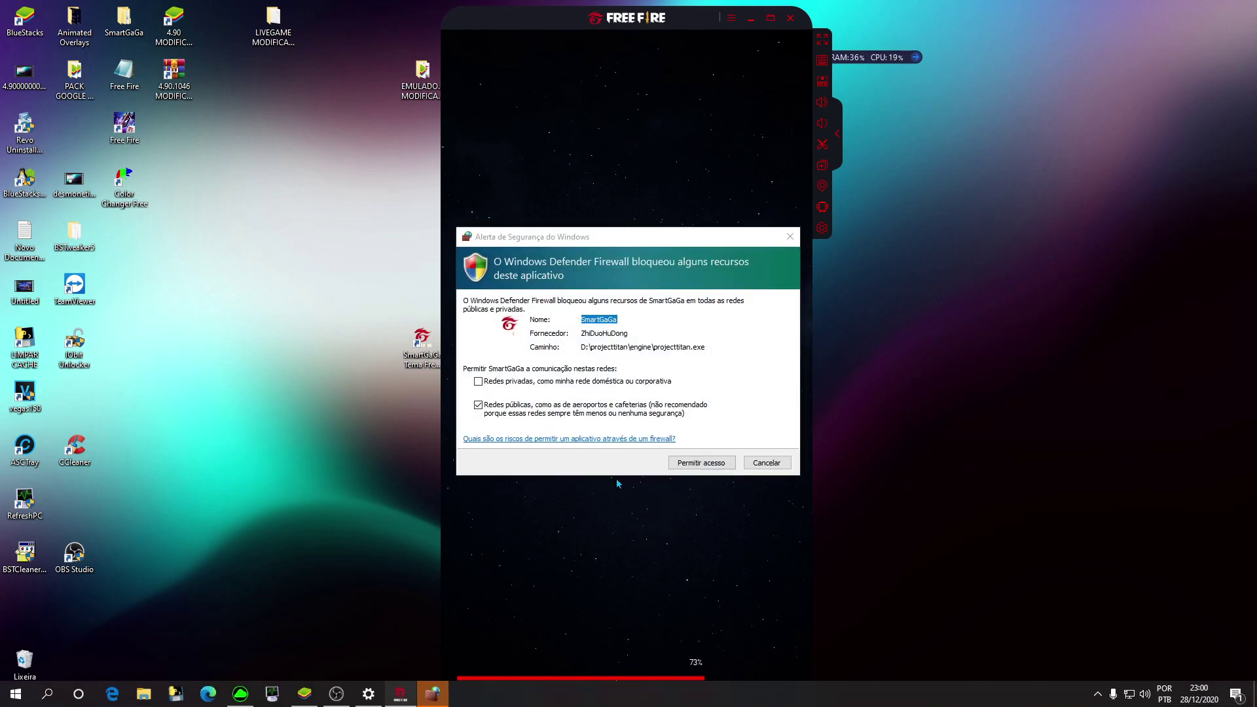
{"action": "left_click", "coordinate": [702, 463]}
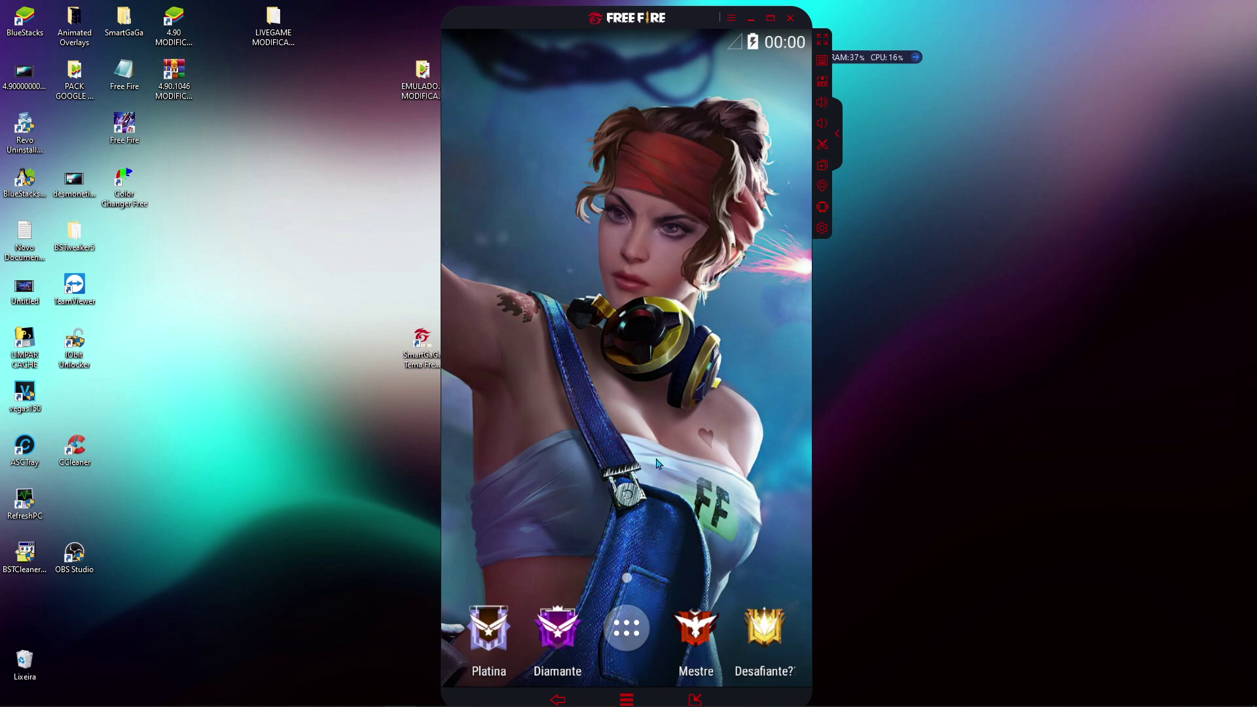
- Set the emulator's language to Português in the basic settings and save without rebooting
{"action": "left_click", "coordinate": [729, 18]}
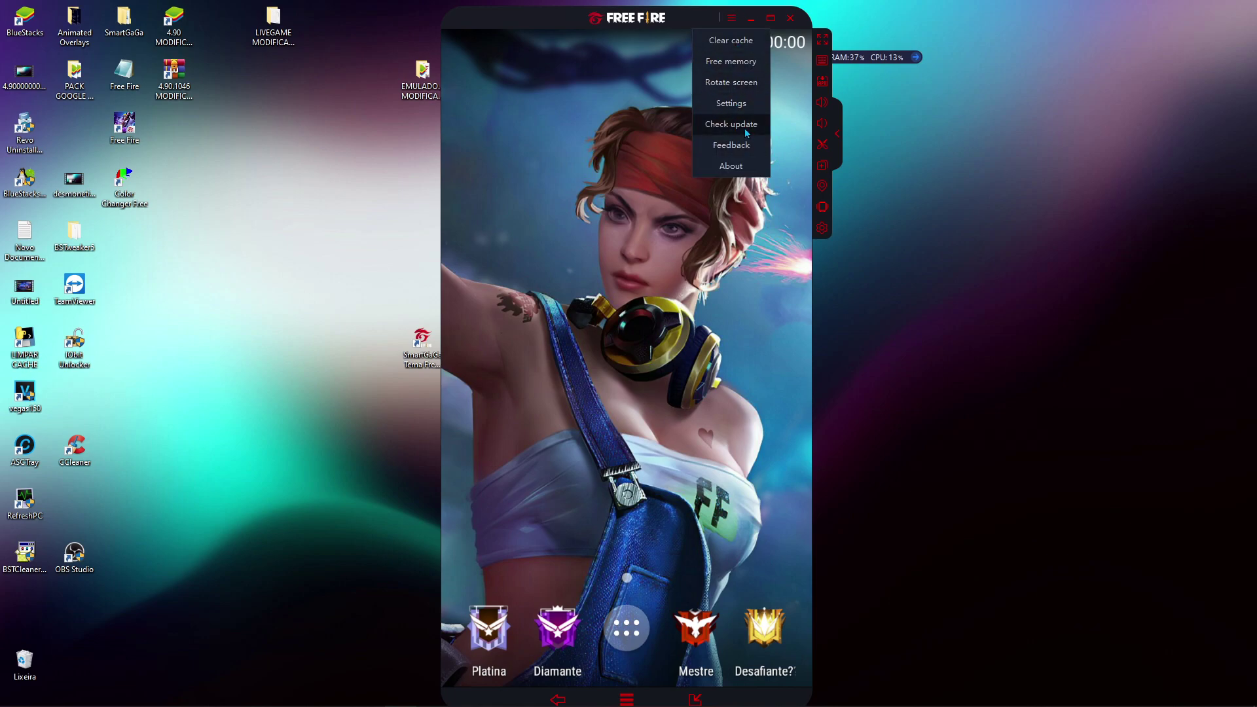
{"action": "left_click", "coordinate": [730, 103]}
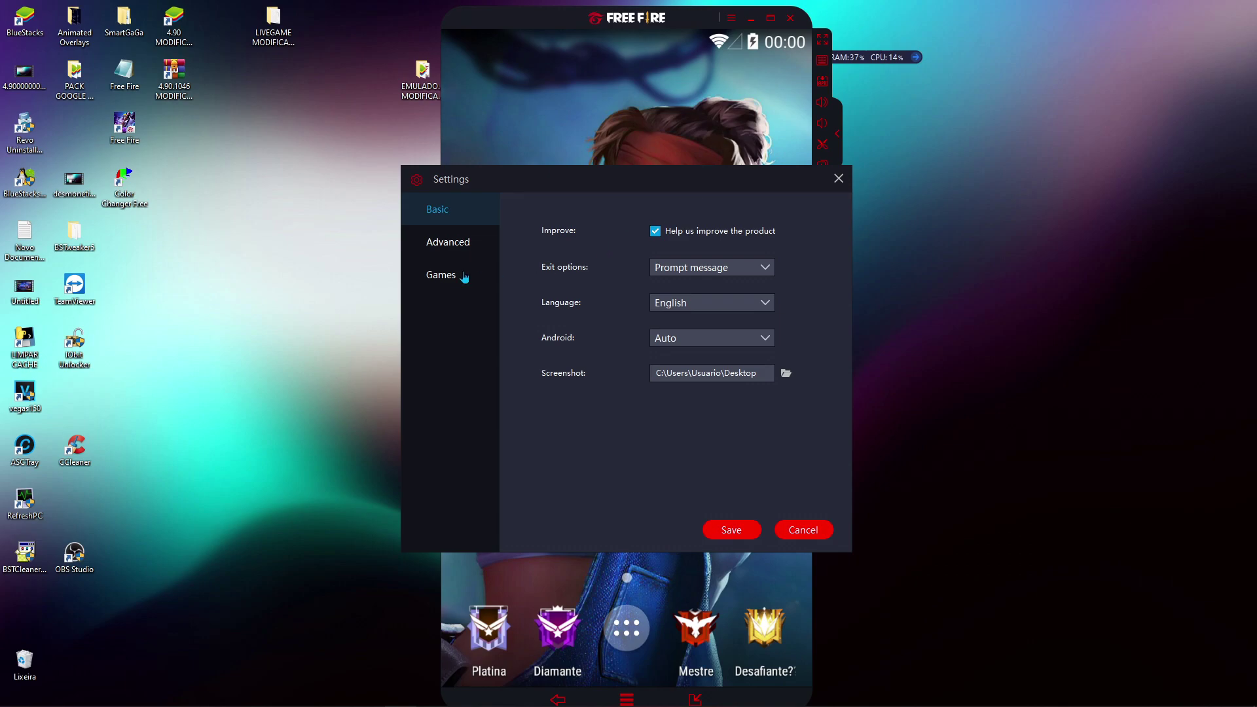
{"action": "left_click", "coordinate": [688, 304]}
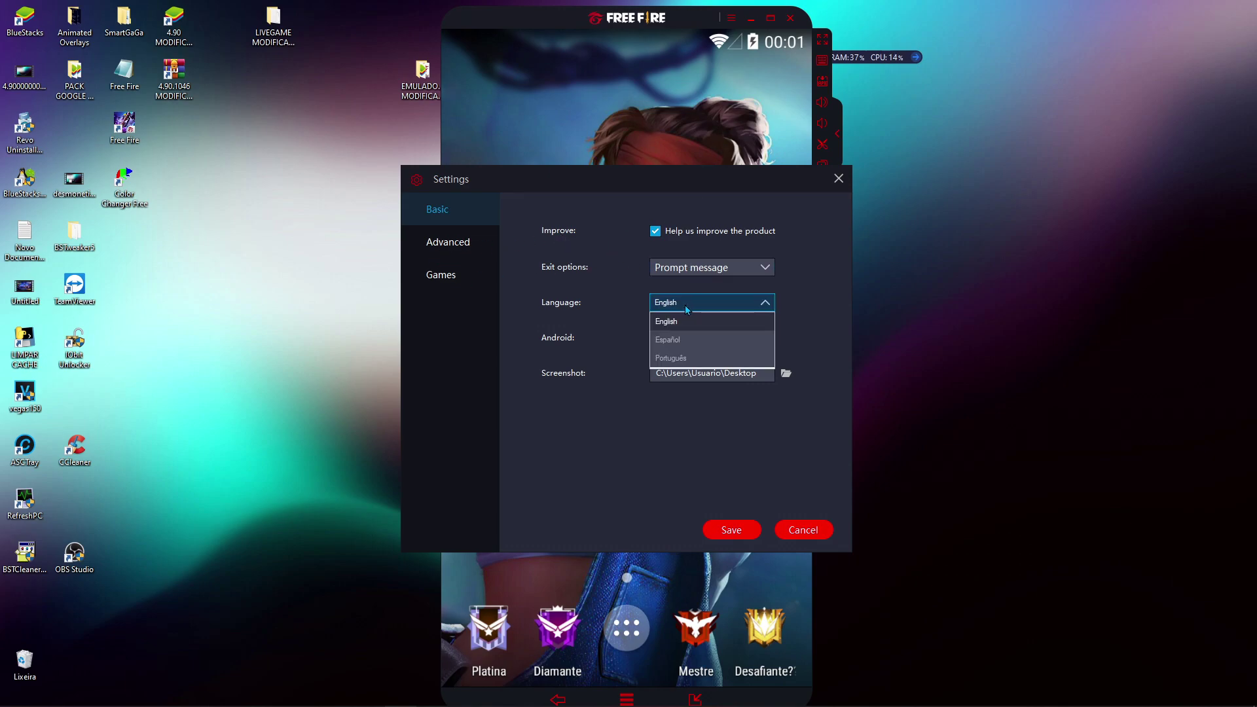
{"action": "left_click", "coordinate": [724, 355]}
{"action": "left_click", "coordinate": [732, 527]}
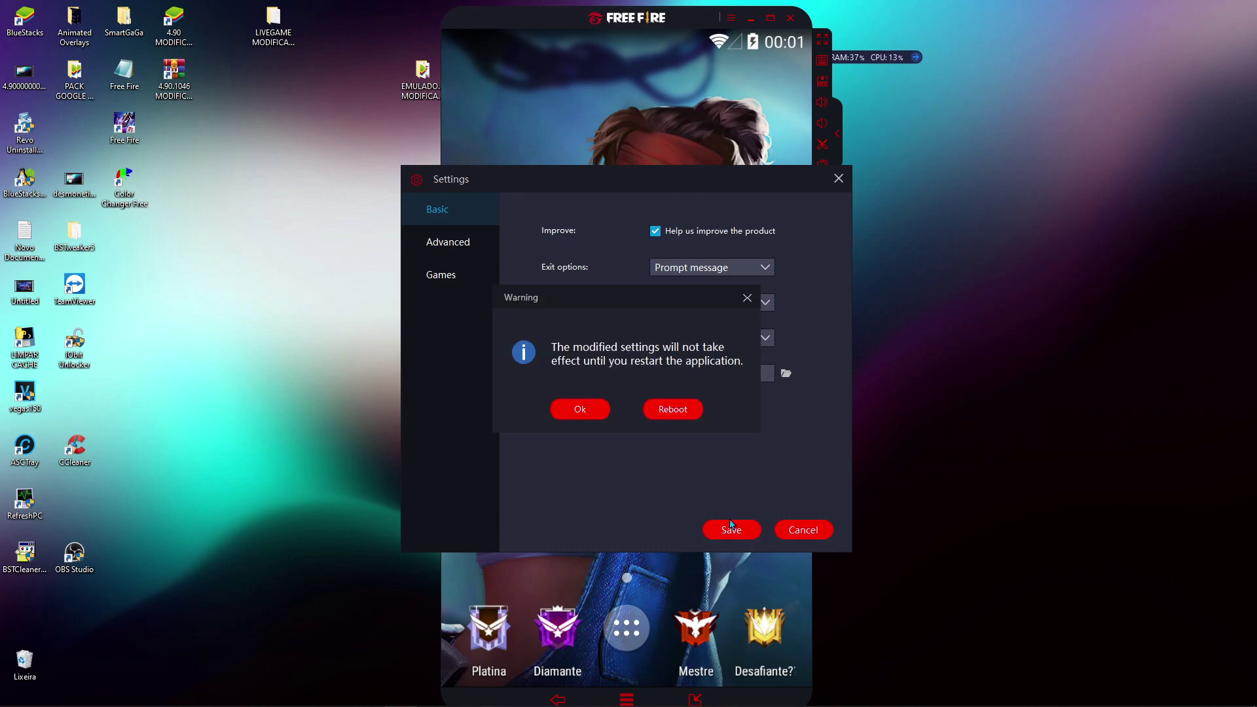
{"action": "left_click", "coordinate": [592, 412]}
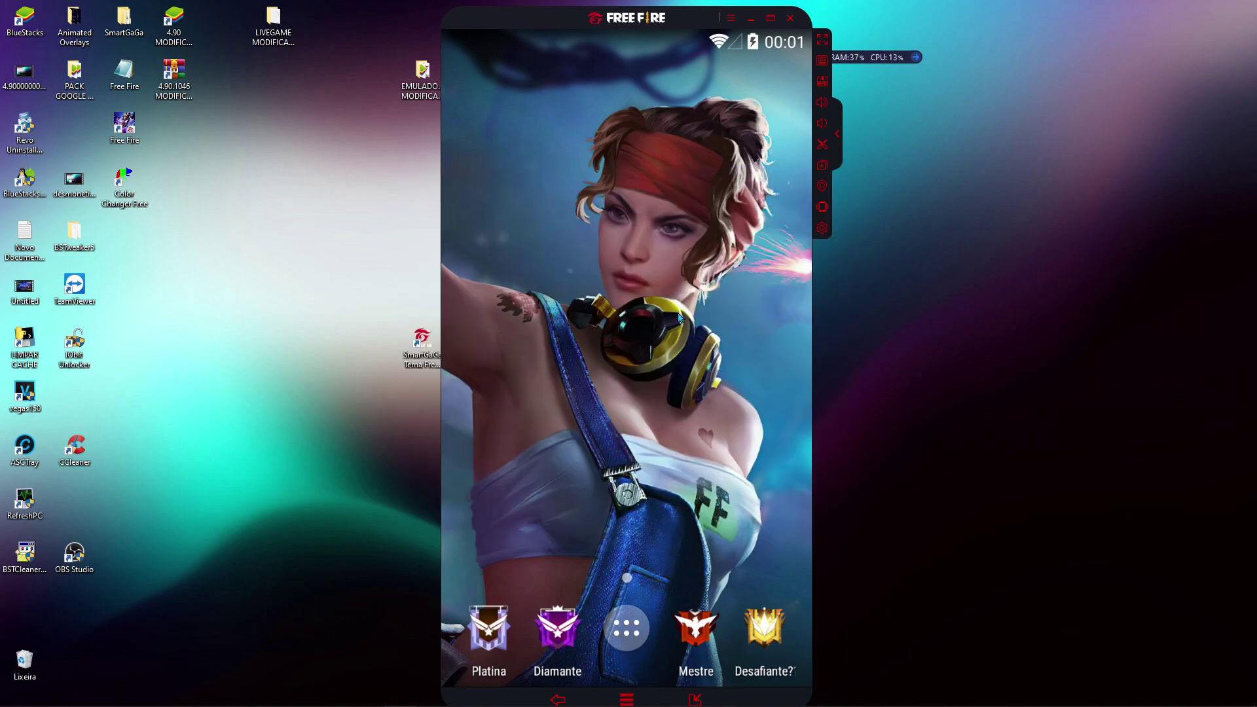
- Reopen the emulator settings and review the available Android version options
{"action": "left_click", "coordinate": [731, 19]}
{"action": "left_click", "coordinate": [734, 102]}
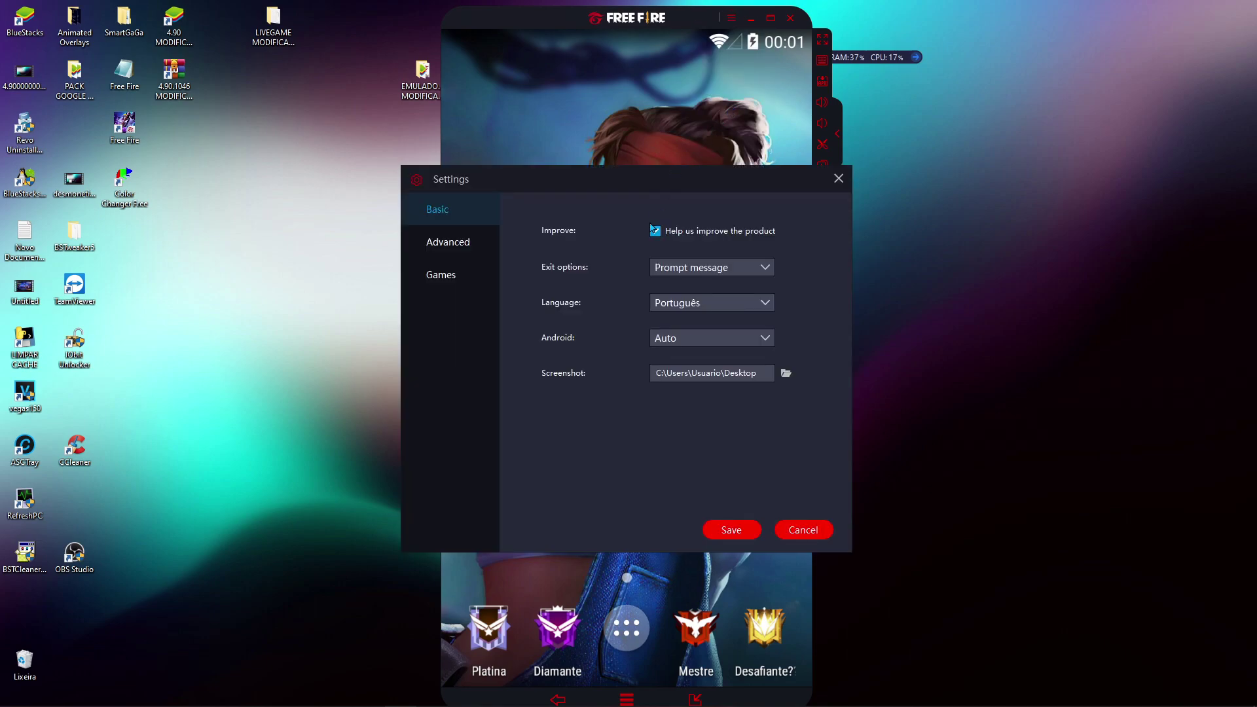
{"action": "left_click", "coordinate": [460, 249]}
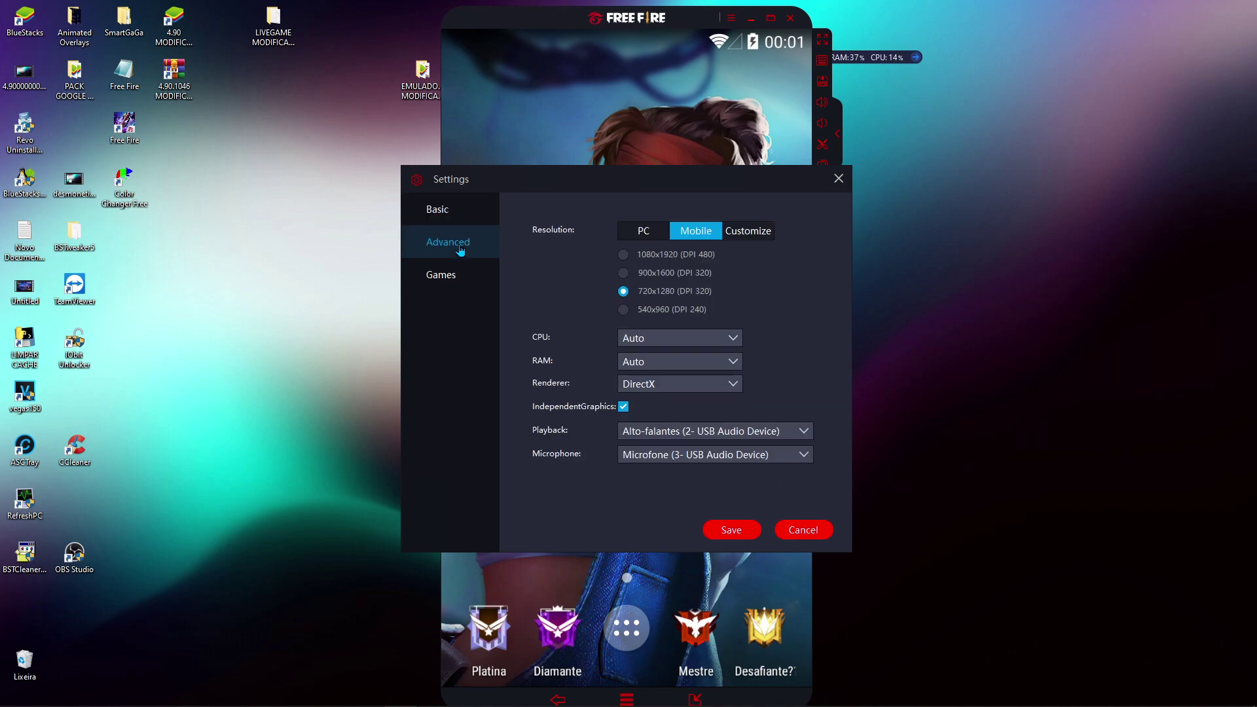
{"action": "left_click", "coordinate": [460, 221]}
{"action": "left_click", "coordinate": [700, 343]}
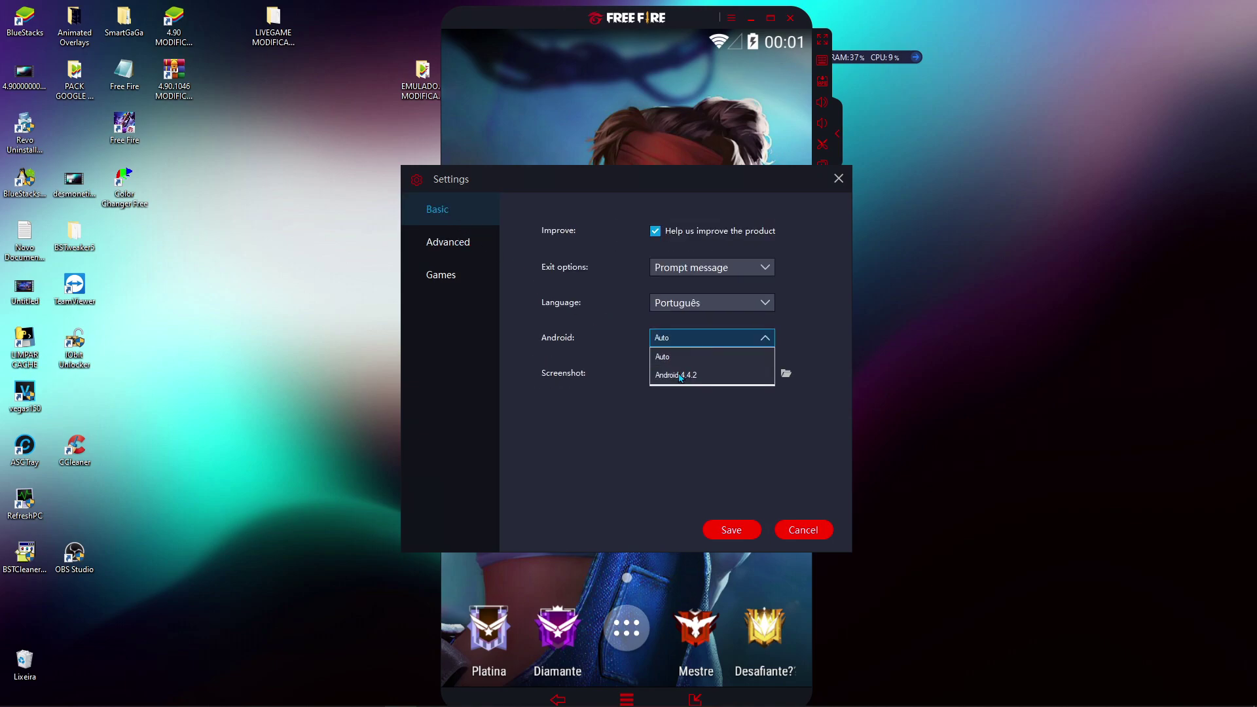
{"action": "left_click", "coordinate": [706, 334]}
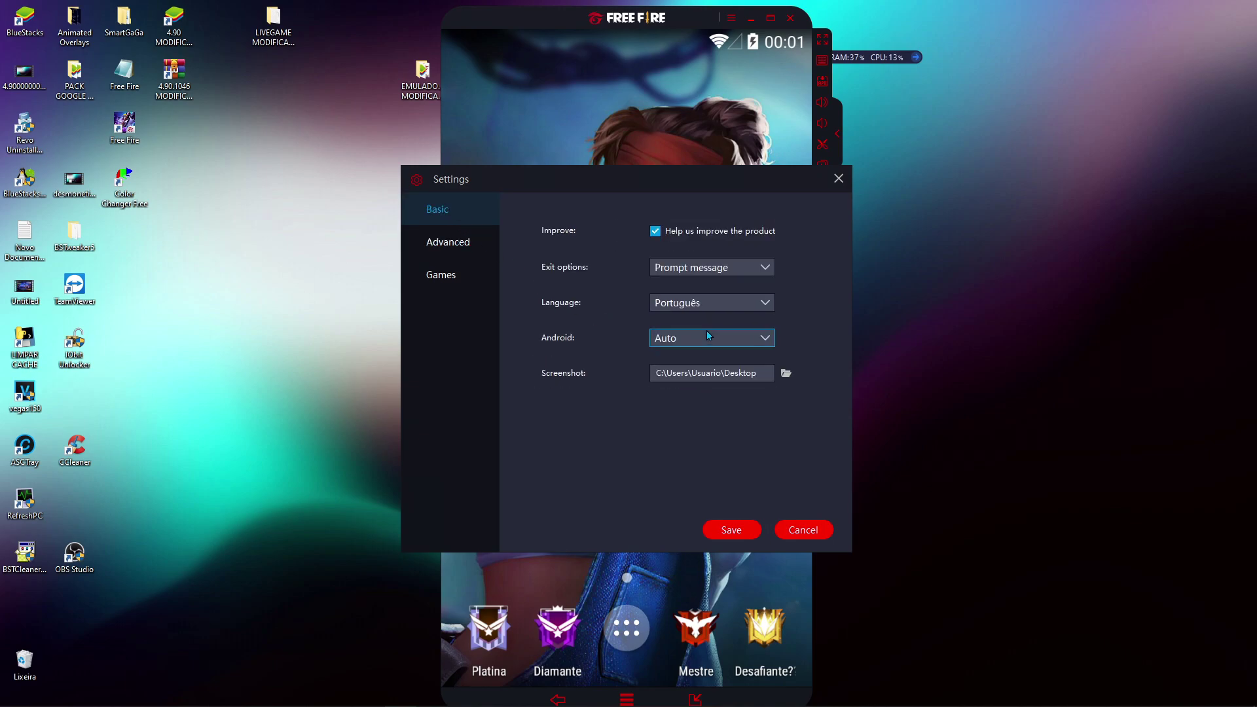
- Set the emulator's resolution to the PC preset 1920x1080 (DPI 320) in the advanced settings
{"action": "left_click", "coordinate": [471, 252]}
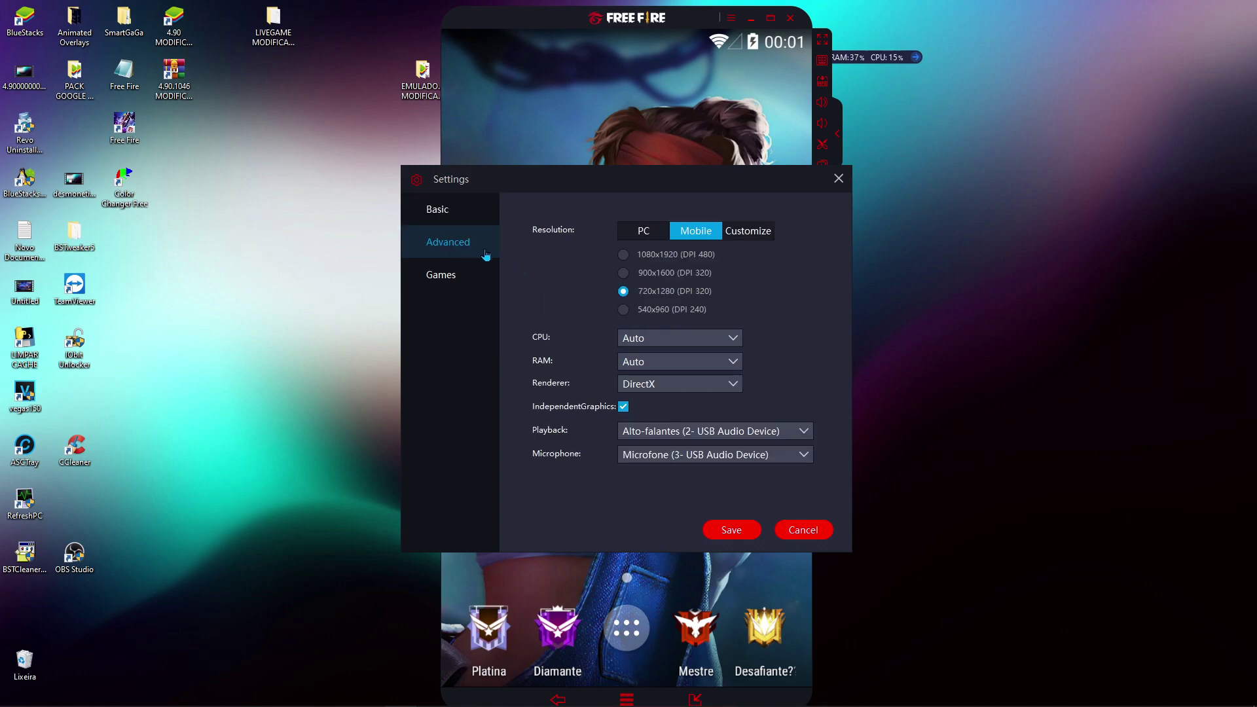
{"action": "left_click", "coordinate": [624, 256]}
{"action": "left_click", "coordinate": [646, 234]}
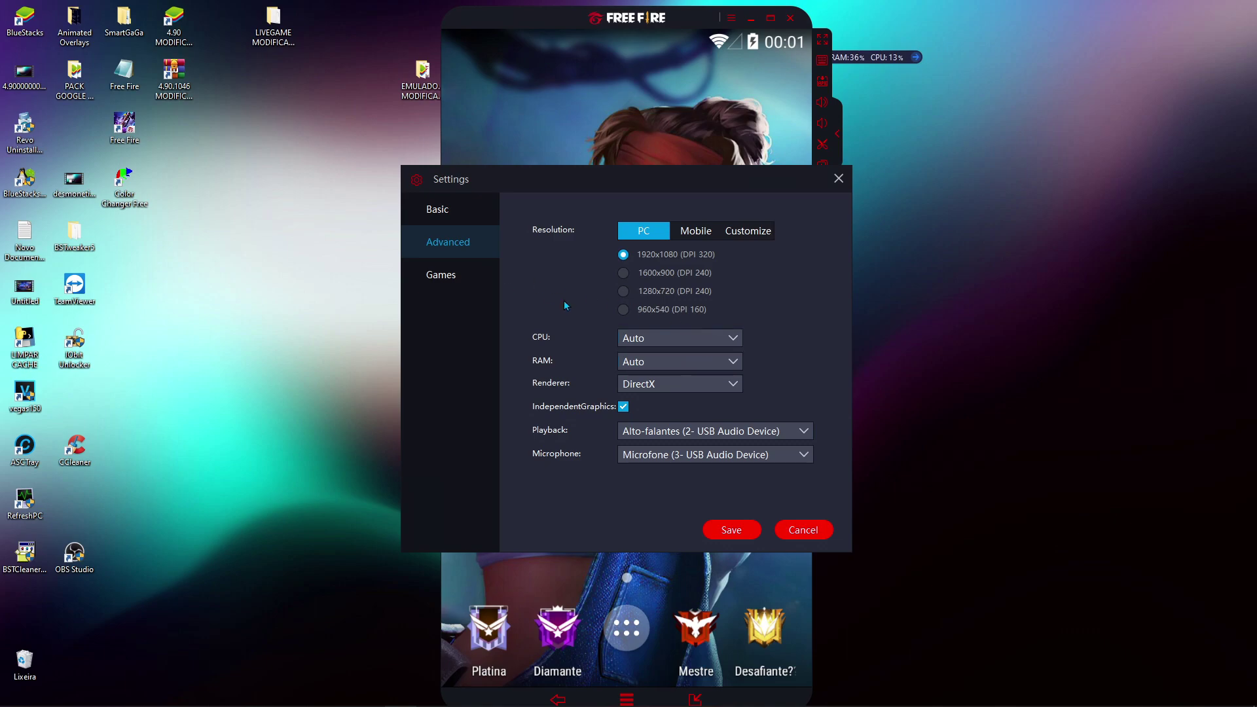
- Review the CPU core and RAM allocation choices in the advanced settings
{"action": "left_click", "coordinate": [681, 339]}
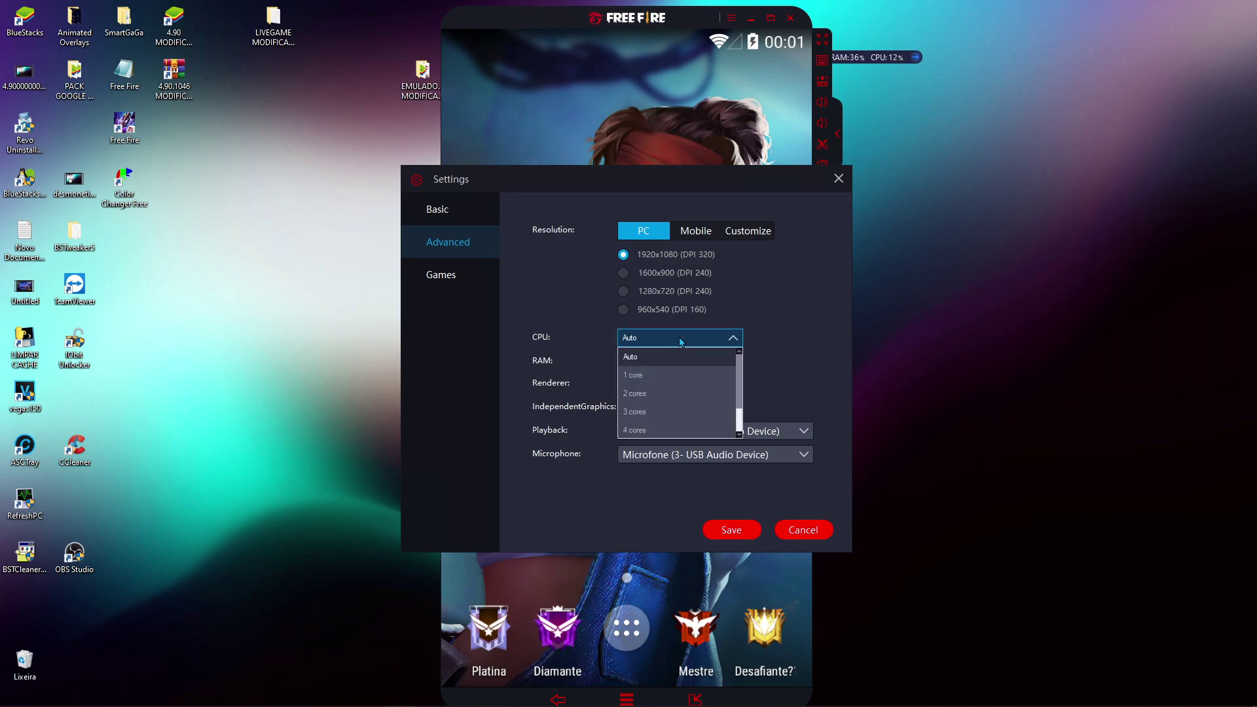
{"action": "left_click", "coordinate": [645, 345]}
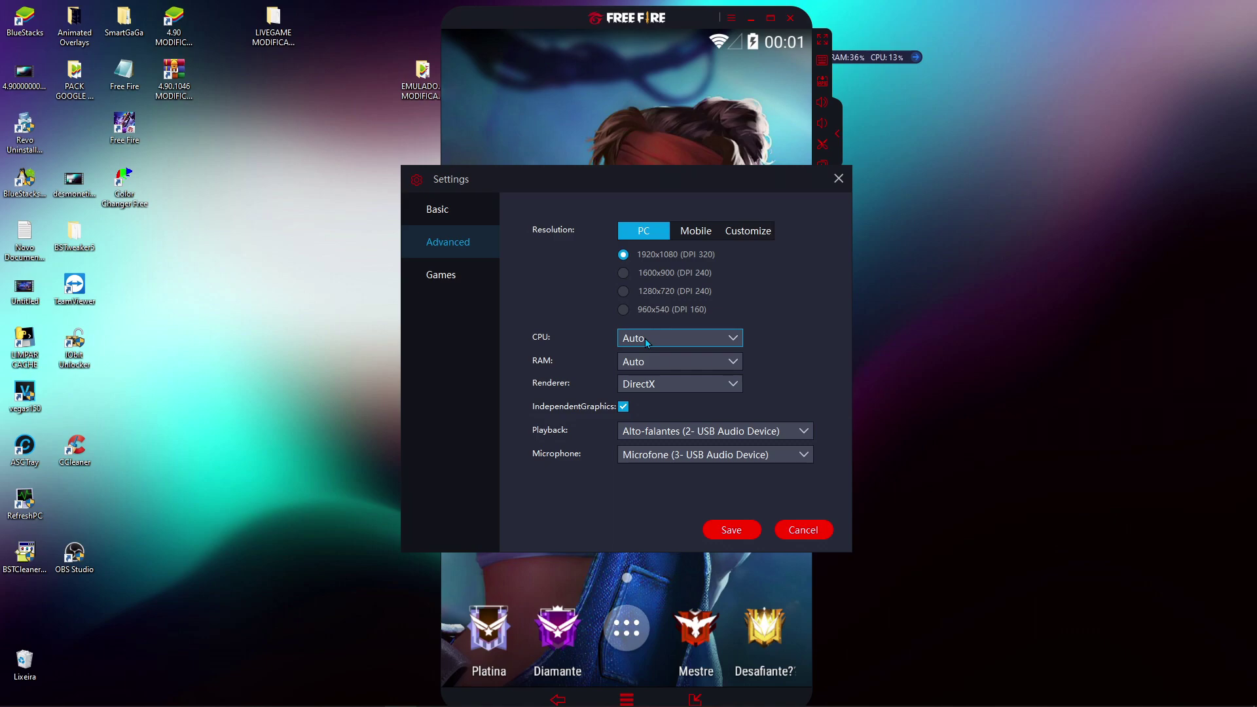
{"action": "left_click", "coordinate": [646, 337]}
{"action": "left_click", "coordinate": [654, 340]}
{"action": "left_click", "coordinate": [646, 364]}
{"action": "left_click", "coordinate": [646, 364]}
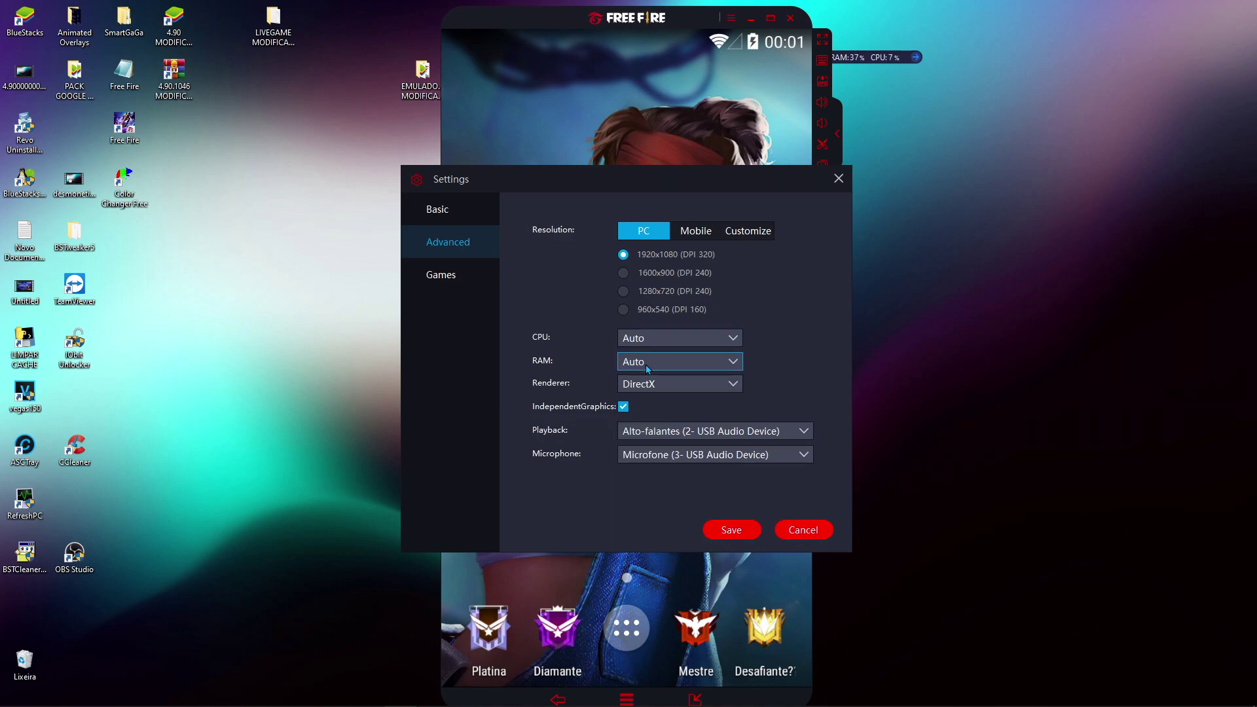
{"action": "left_click", "coordinate": [649, 363]}
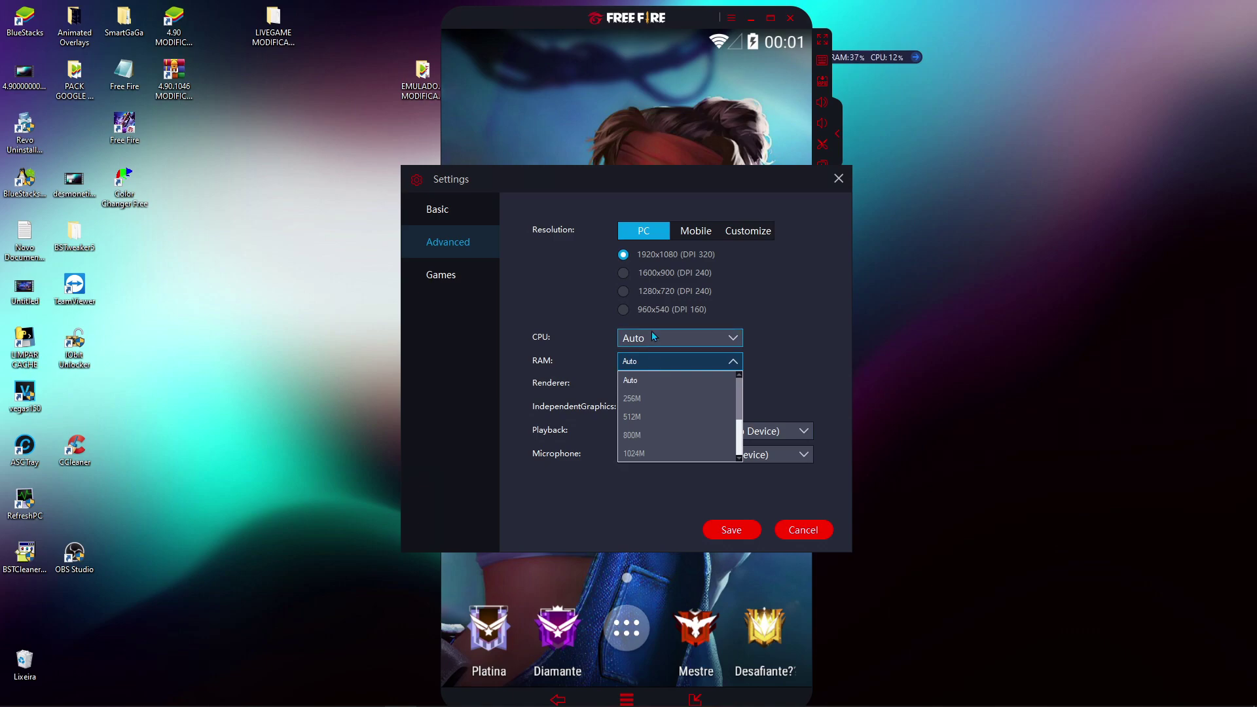
{"action": "left_click", "coordinate": [651, 331]}
{"action": "left_click", "coordinate": [642, 364]}
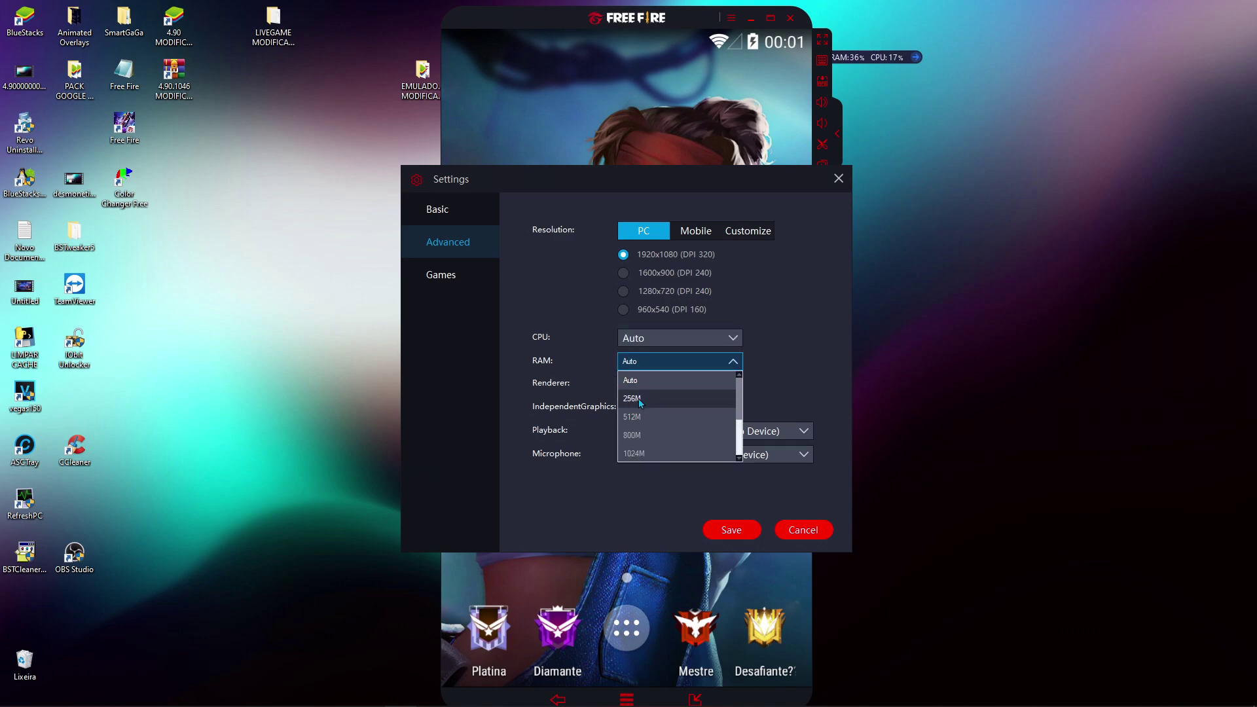
{"action": "left_click", "coordinate": [641, 366]}
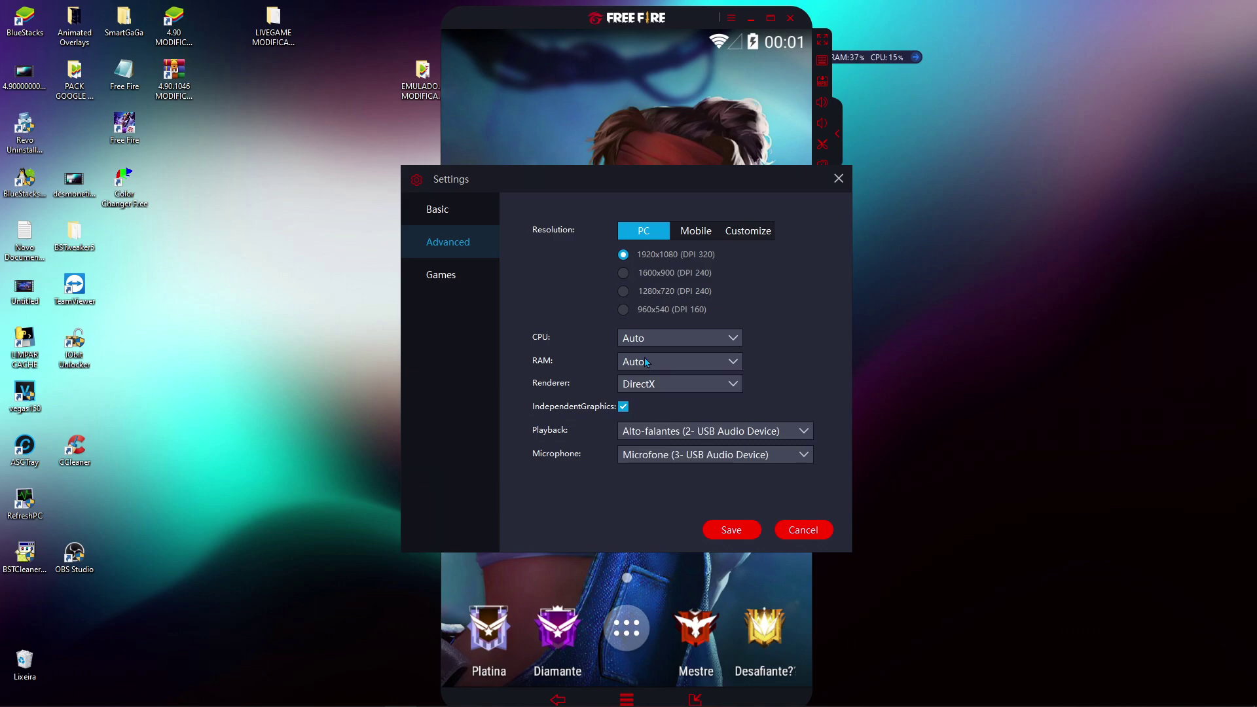
- Review the renderer choices in the advanced settings and the Free Fire resolution and render quality options in the games settings
{"action": "left_click", "coordinate": [721, 383]}
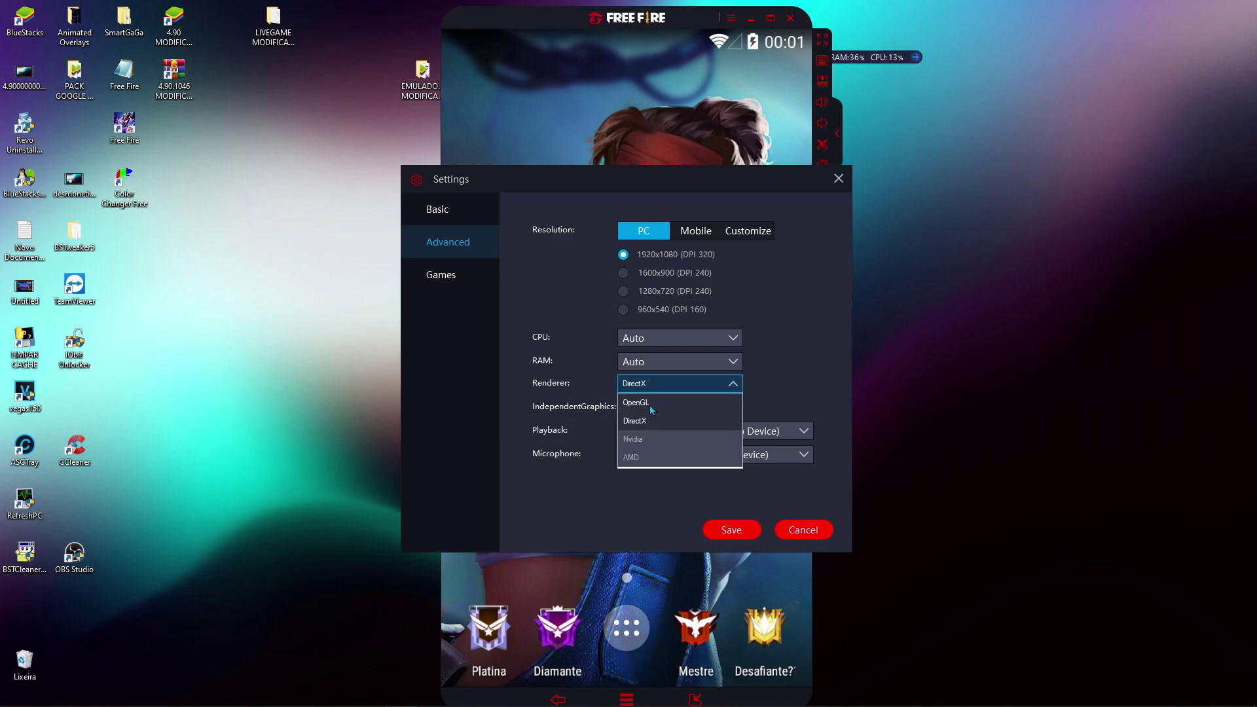
{"action": "left_click", "coordinate": [668, 391]}
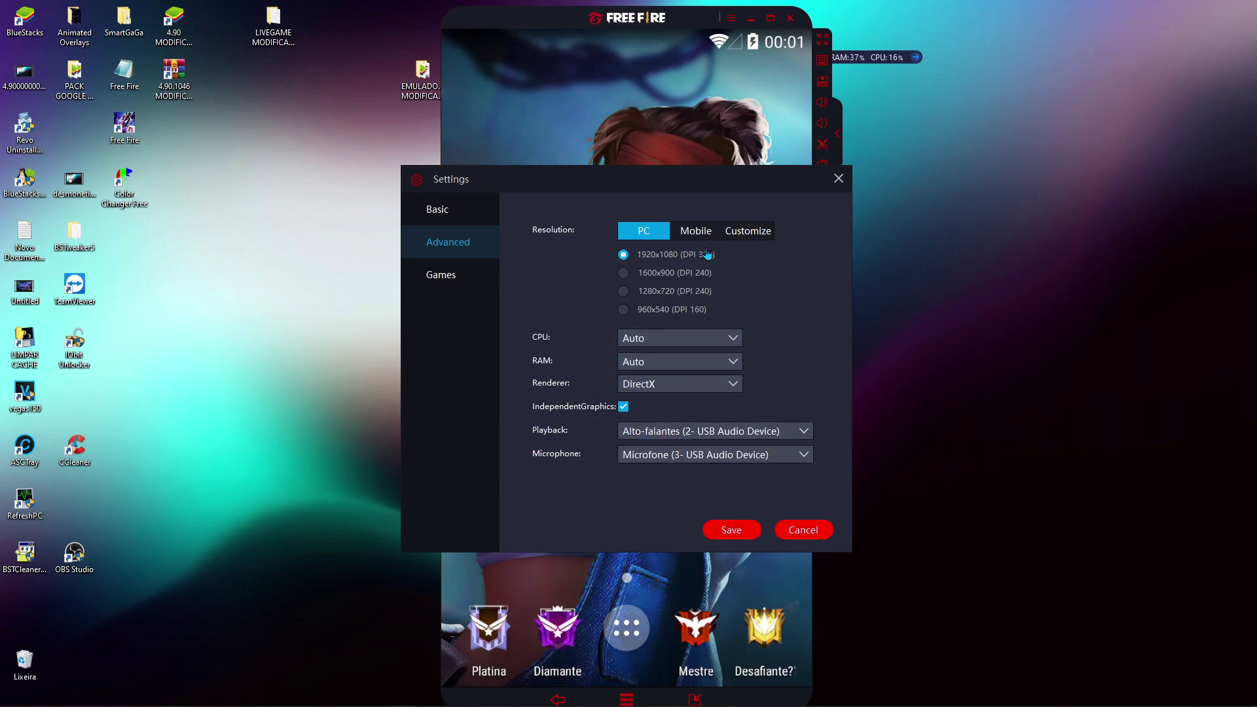
{"action": "left_click", "coordinate": [447, 272]}
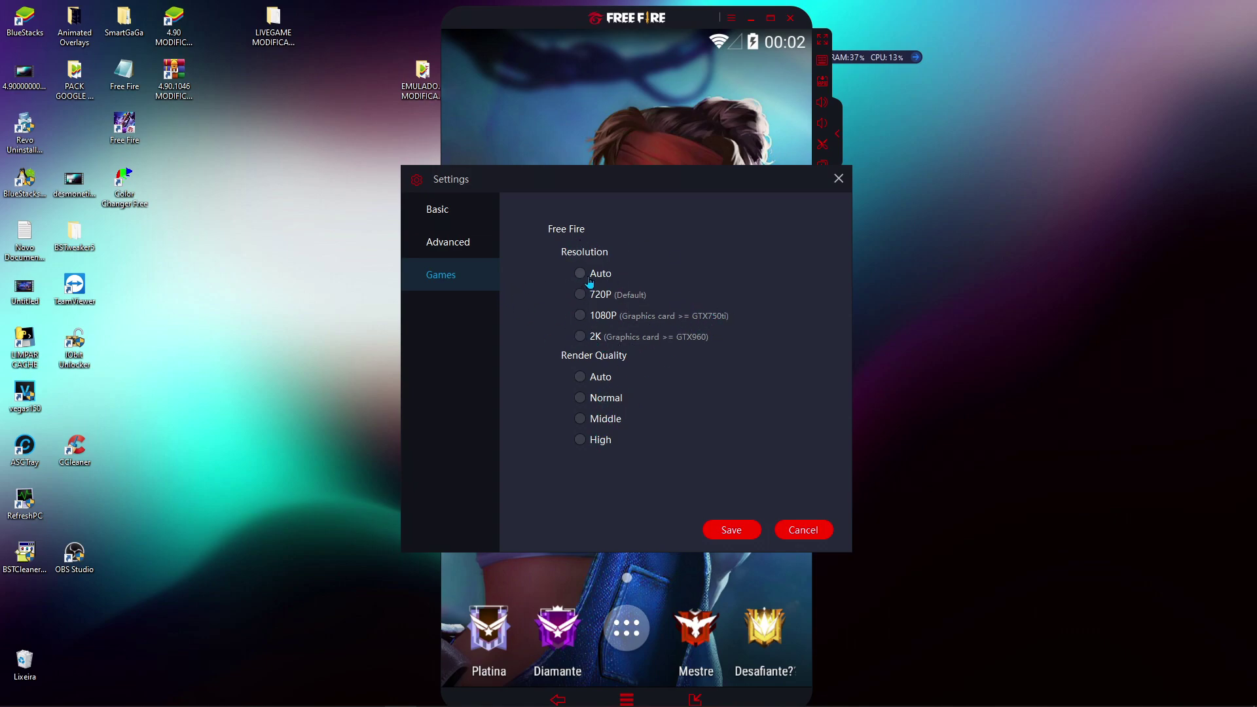
{"action": "left_click", "coordinate": [442, 243]}
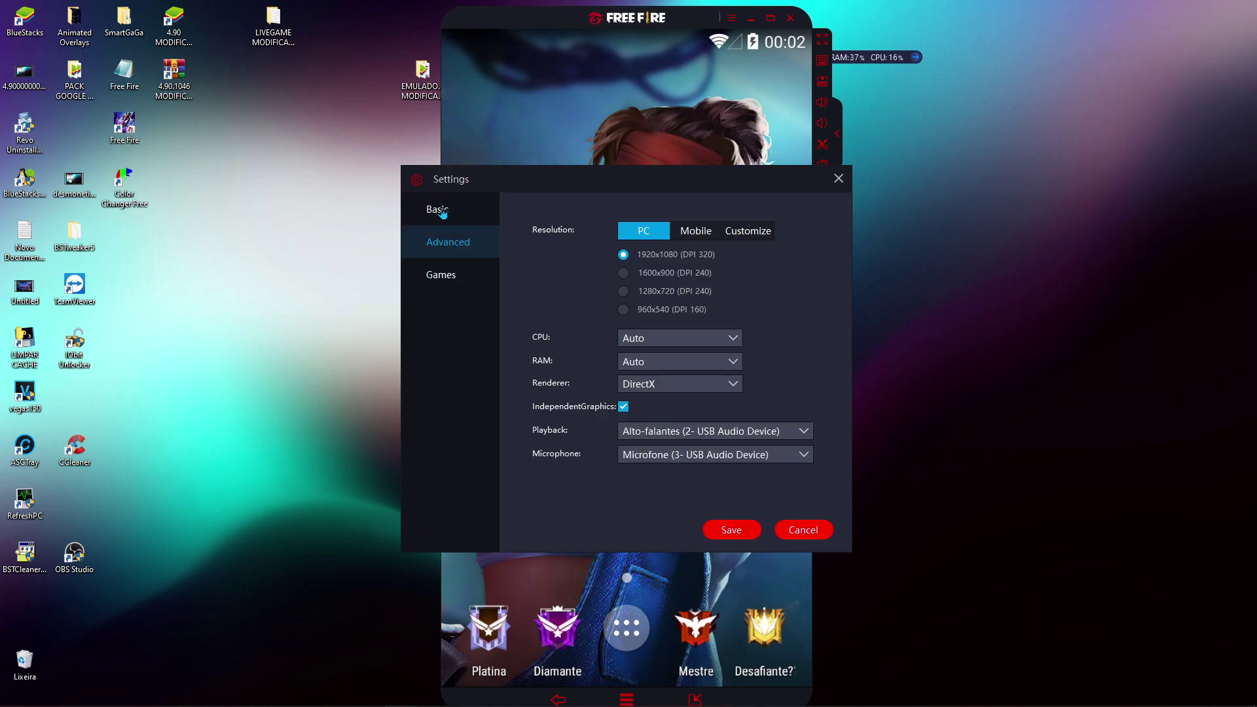
- Save the emulator settings, restart the emulator to apply them, and reposition its window on the desktop
{"action": "left_click", "coordinate": [437, 210]}
{"action": "left_click", "coordinate": [732, 527]}
{"action": "left_click", "coordinate": [659, 414]}
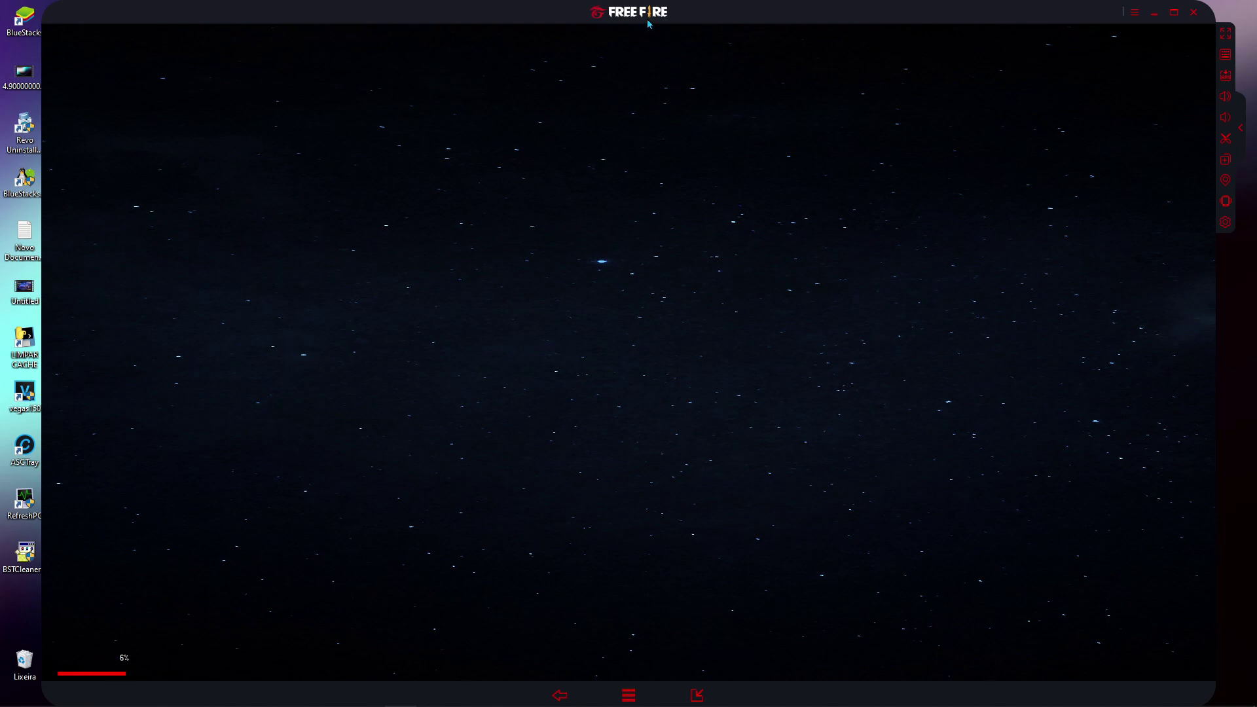
{"action": "left_click_drag", "start_coordinate": [637, 11], "coordinate": [669, 60]}
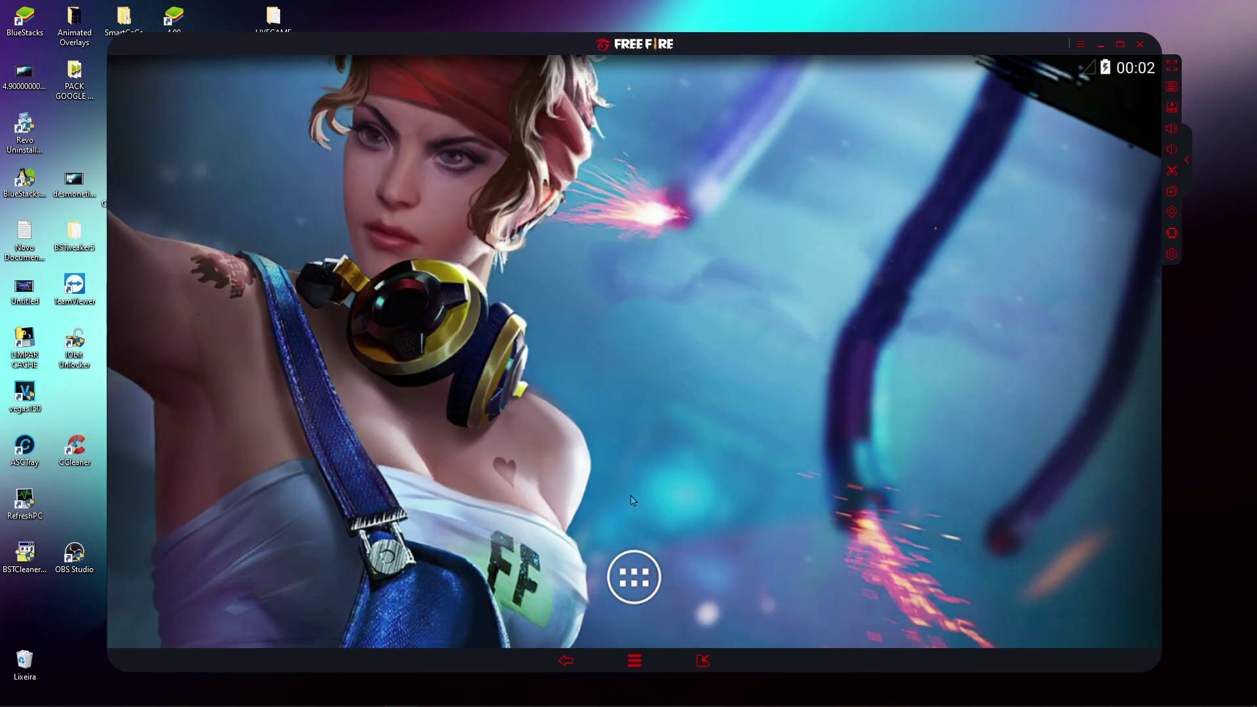
- Launch the Play Store from the emulator's app list and choose to add an existing Google account
{"action": "left_click", "coordinate": [632, 579]}
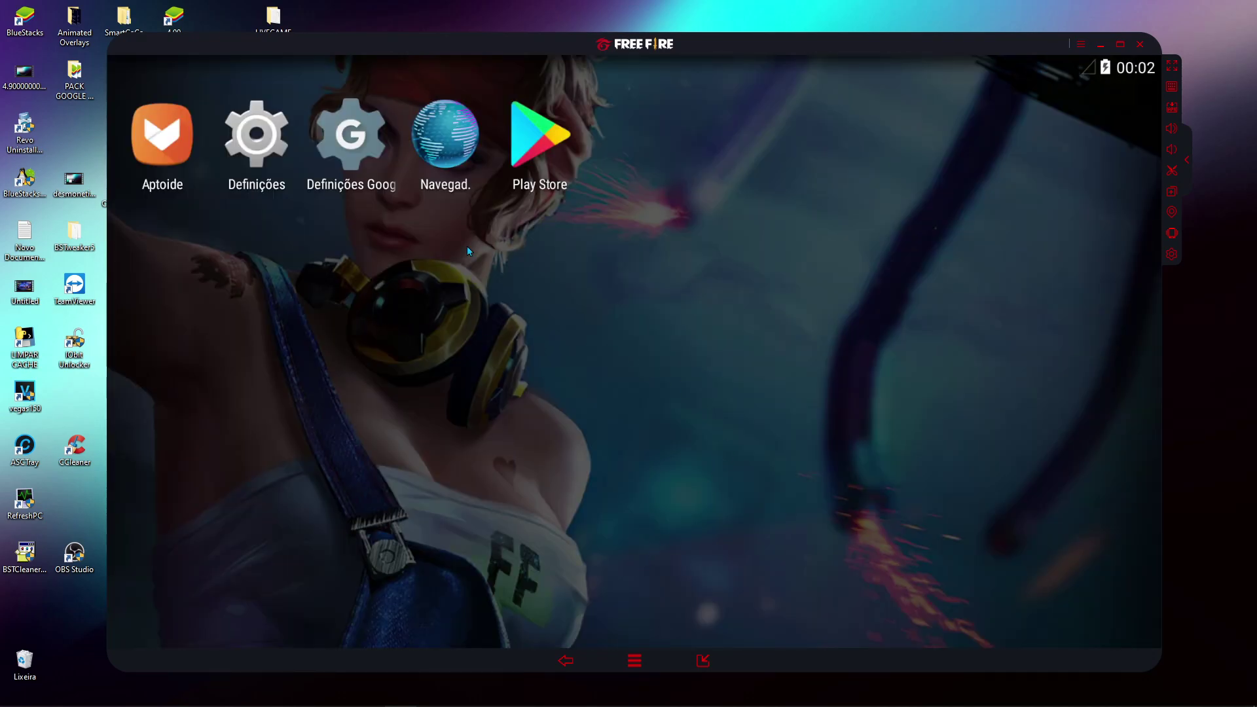
{"action": "left_click", "coordinate": [540, 159]}
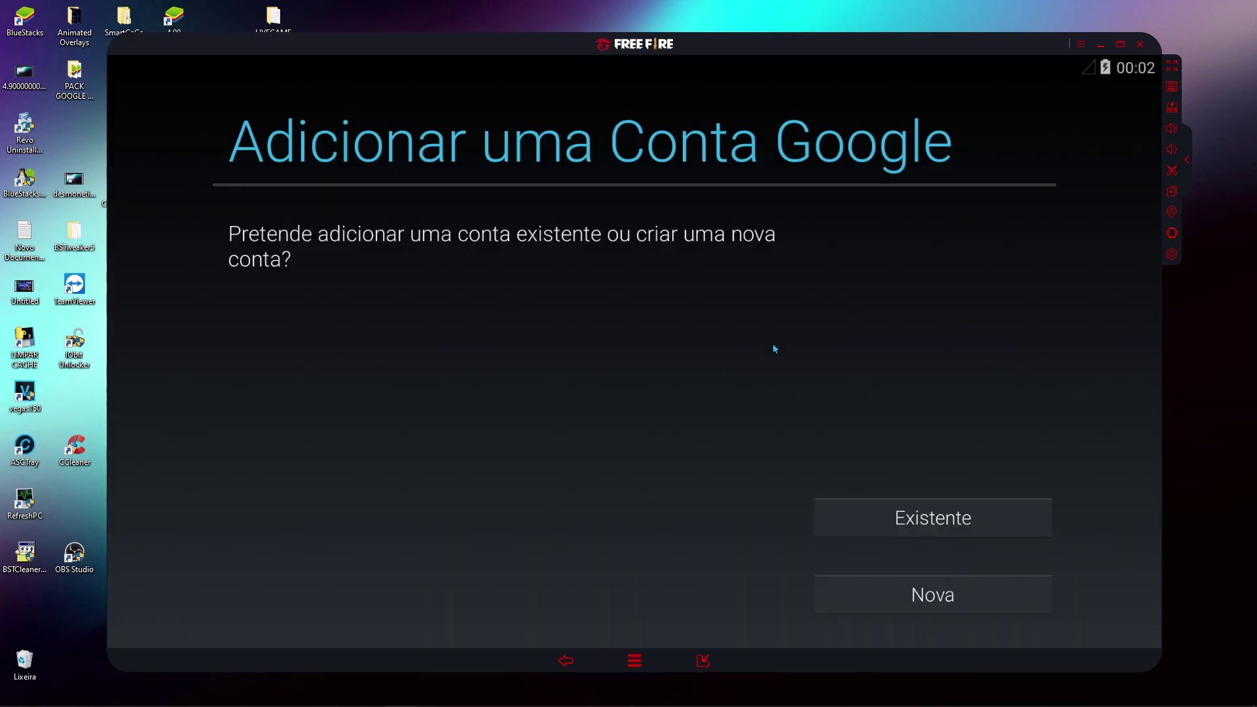
{"action": "left_click", "coordinate": [927, 519]}
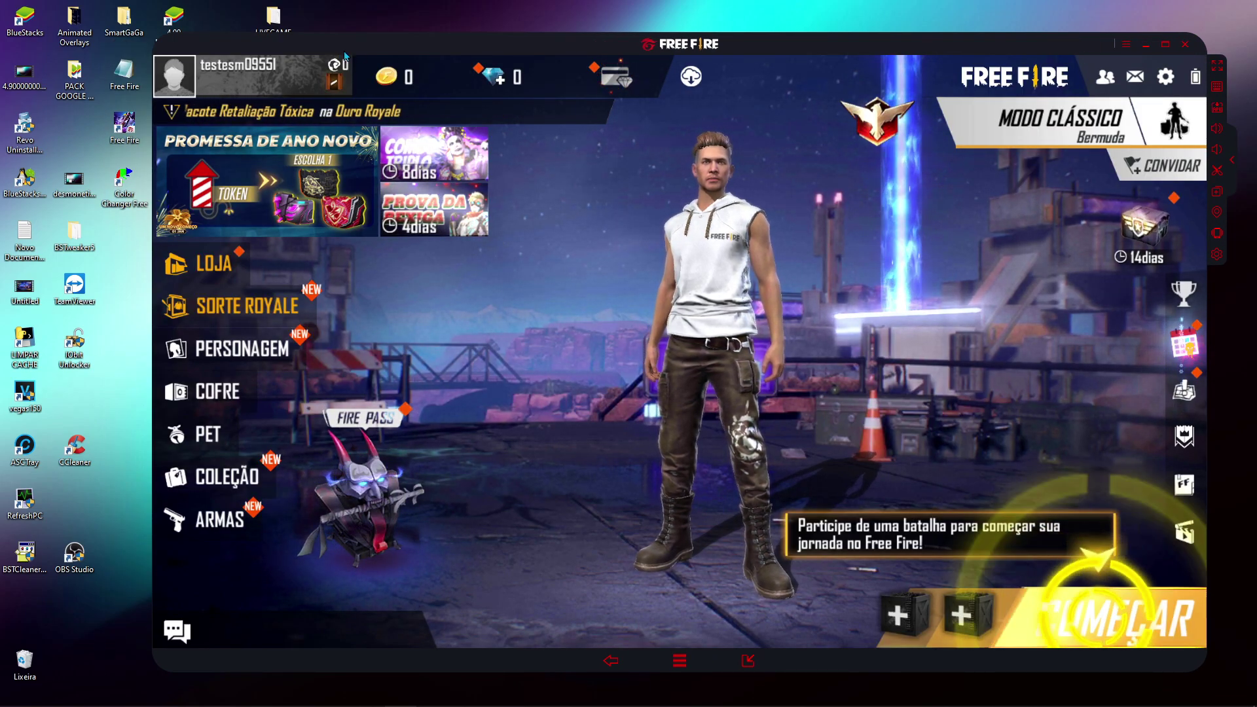
- Open Free Fire's basic settings and set the graphics quality to Padrão
{"action": "left_click", "coordinate": [1166, 76]}
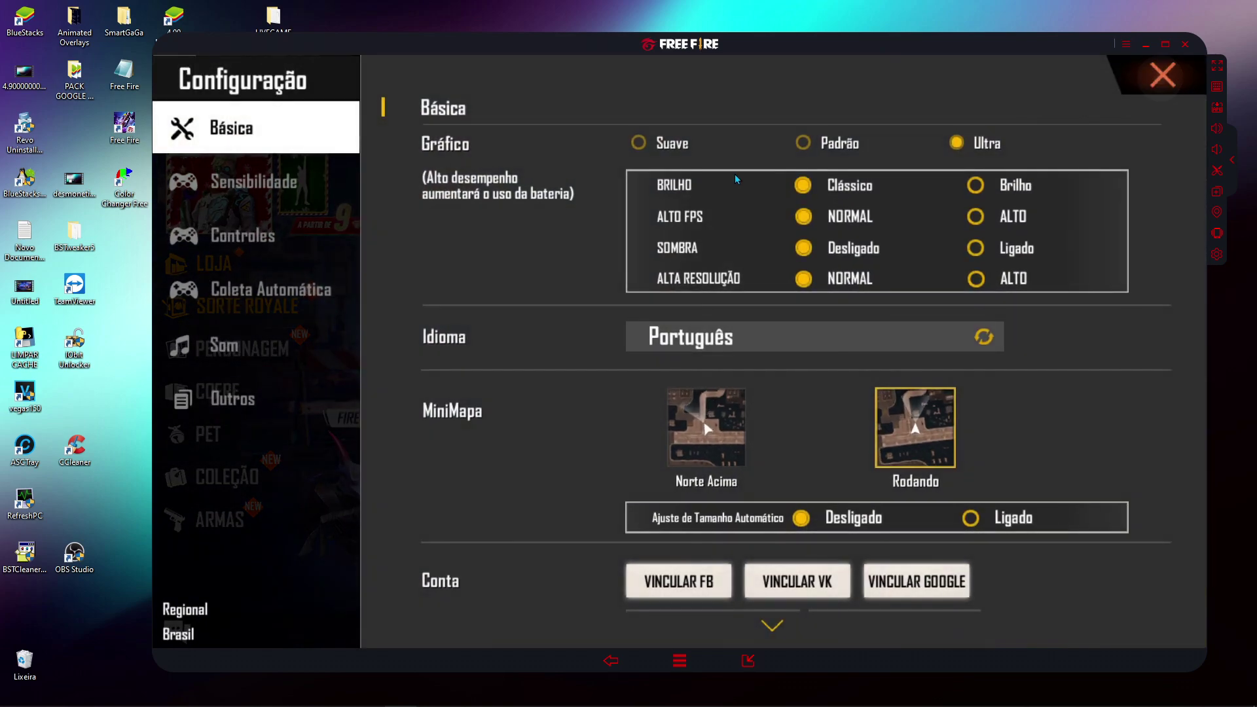
{"action": "left_click", "coordinate": [337, 193]}
{"action": "left_click", "coordinate": [249, 131]}
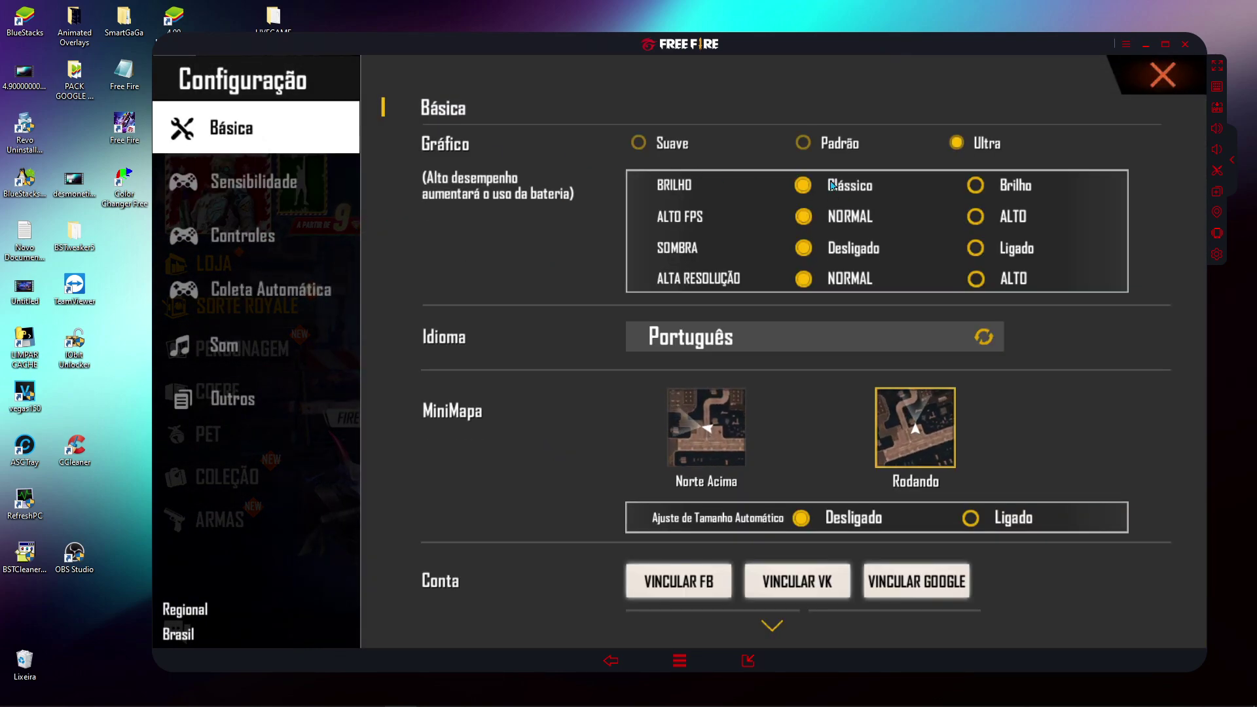
{"action": "left_click", "coordinate": [817, 145]}
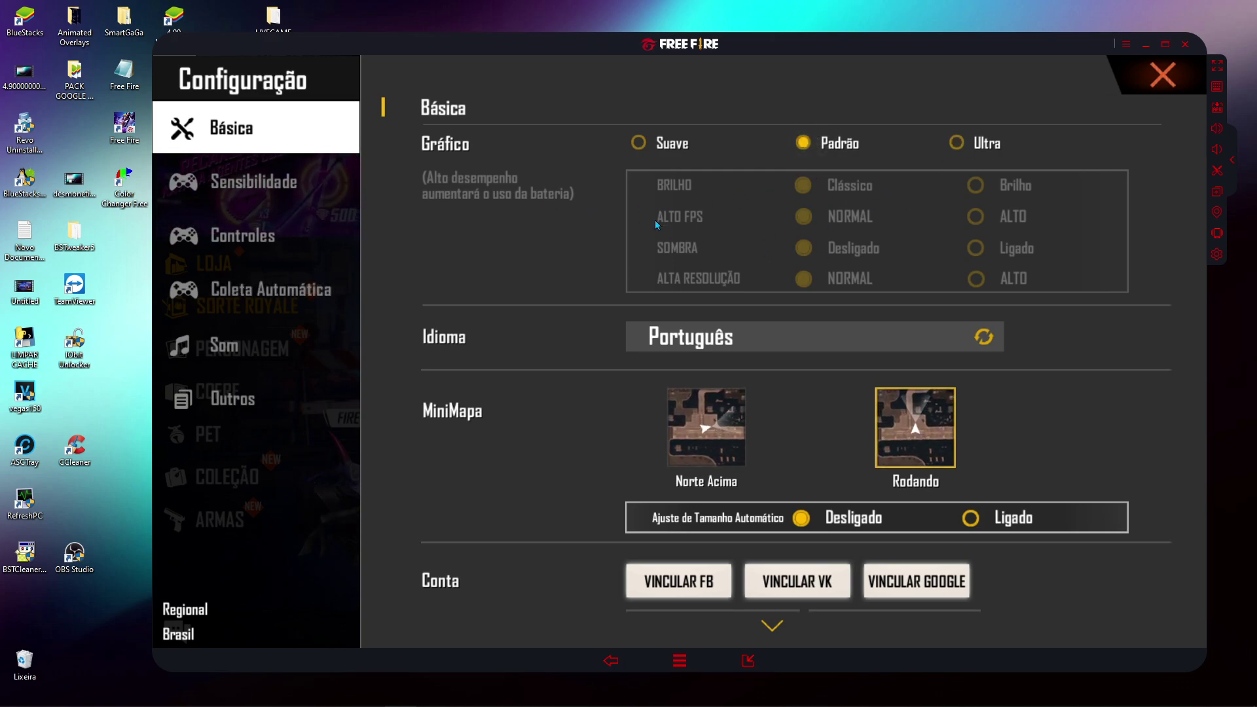
- Review the game's sensitivity values and open the custom HUD editor from the control settings
{"action": "left_click", "coordinate": [275, 183]}
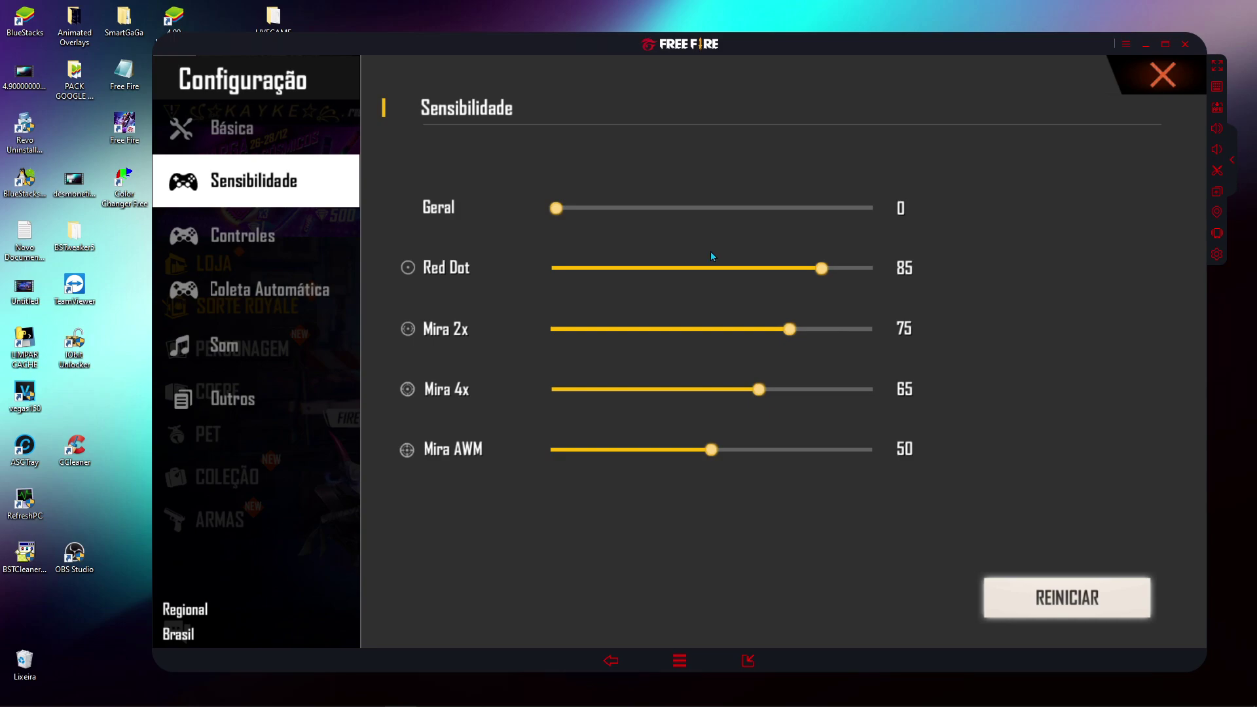
{"action": "left_click", "coordinate": [241, 237]}
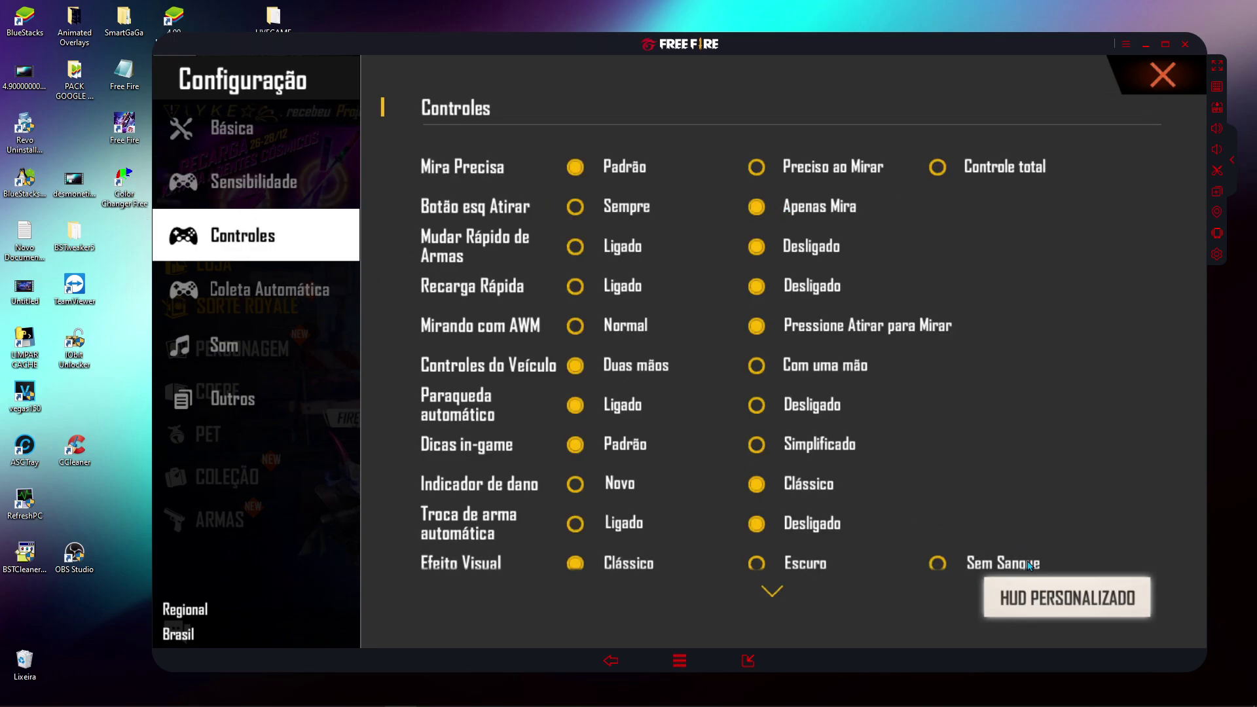
{"action": "left_click", "coordinate": [1066, 597]}
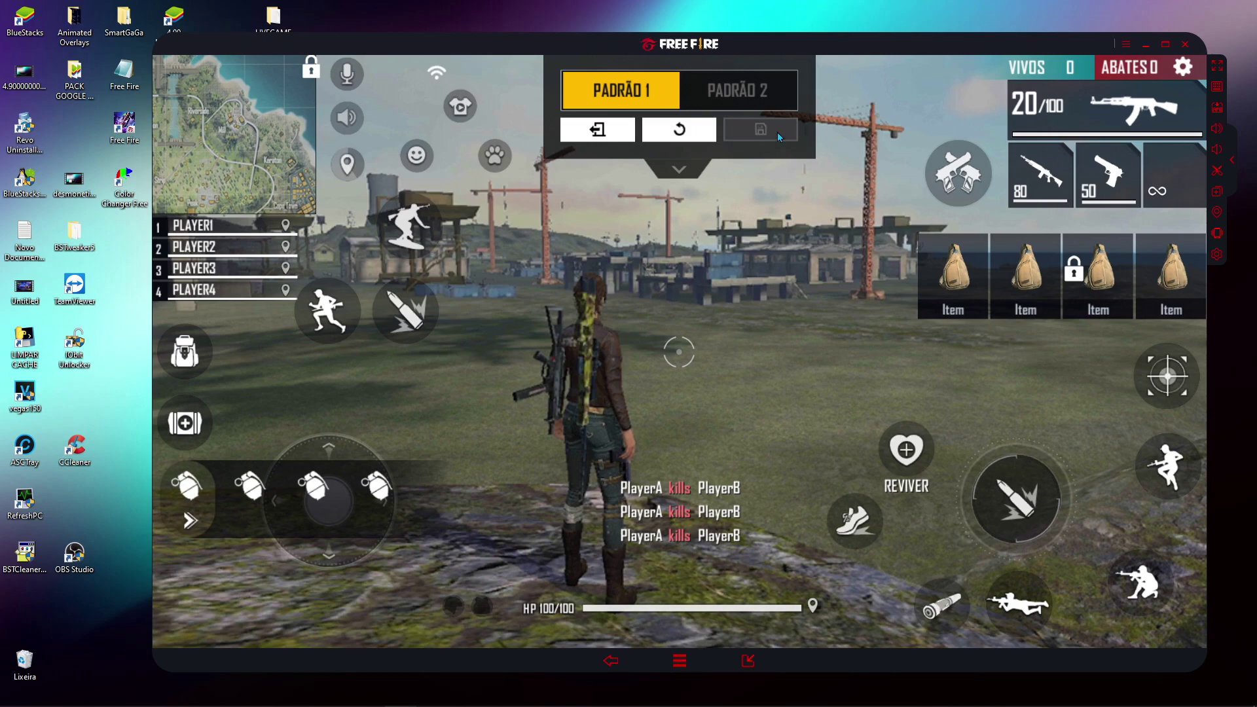
- Shrink the fire, boot and sprint buttons in the HUD to minimum size and place the second fire button over the main one
{"action": "left_click", "coordinate": [1027, 494]}
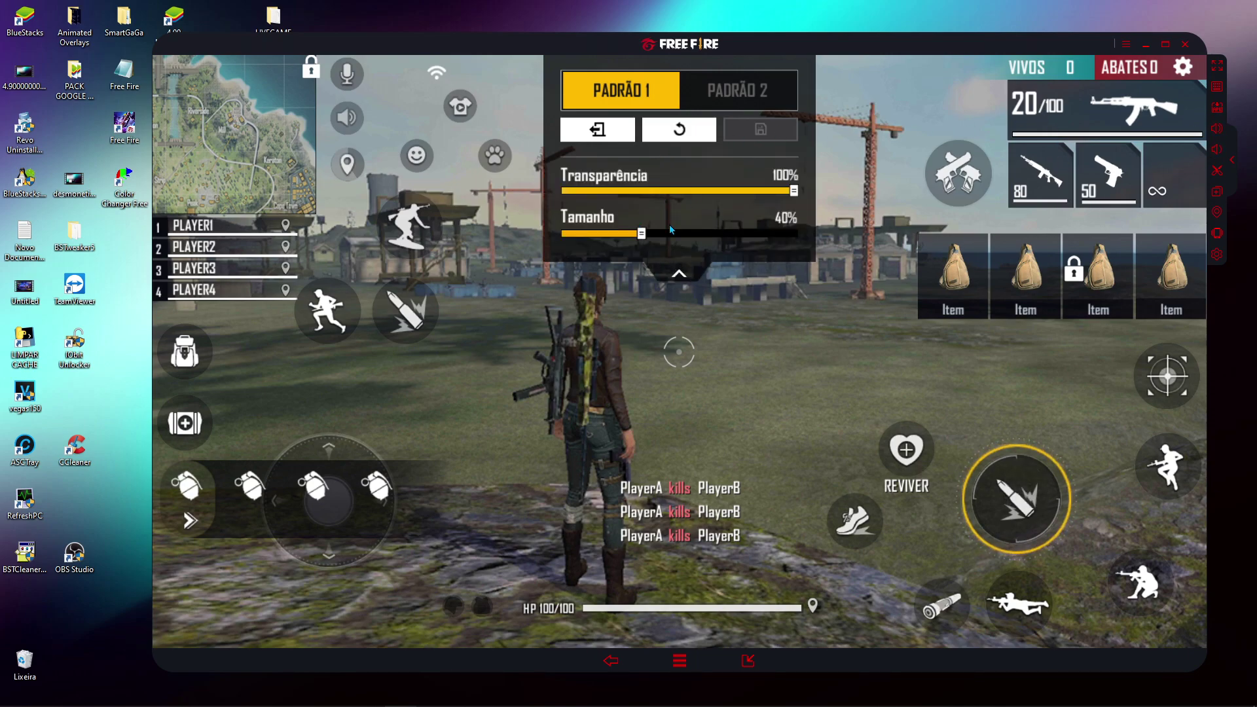
{"action": "left_click", "coordinate": [855, 521]}
{"action": "mouse_move", "coordinate": [565, 234]}
{"action": "left_mouse_down"}
{"action": "mouse_move", "coordinate": [642, 233]}
{"action": "mouse_move", "coordinate": [566, 234]}
{"action": "left_mouse_up"}
{"action": "left_click", "coordinate": [406, 310]}
{"action": "left_click", "coordinate": [328, 309]}
{"action": "left_click_drag", "start_coordinate": [406, 310], "coordinate": [1013, 496]}
- Shrink the prone, crouch, jump and aim buttons in the HUD to a size of 10%
{"action": "left_click", "coordinate": [942, 606]}
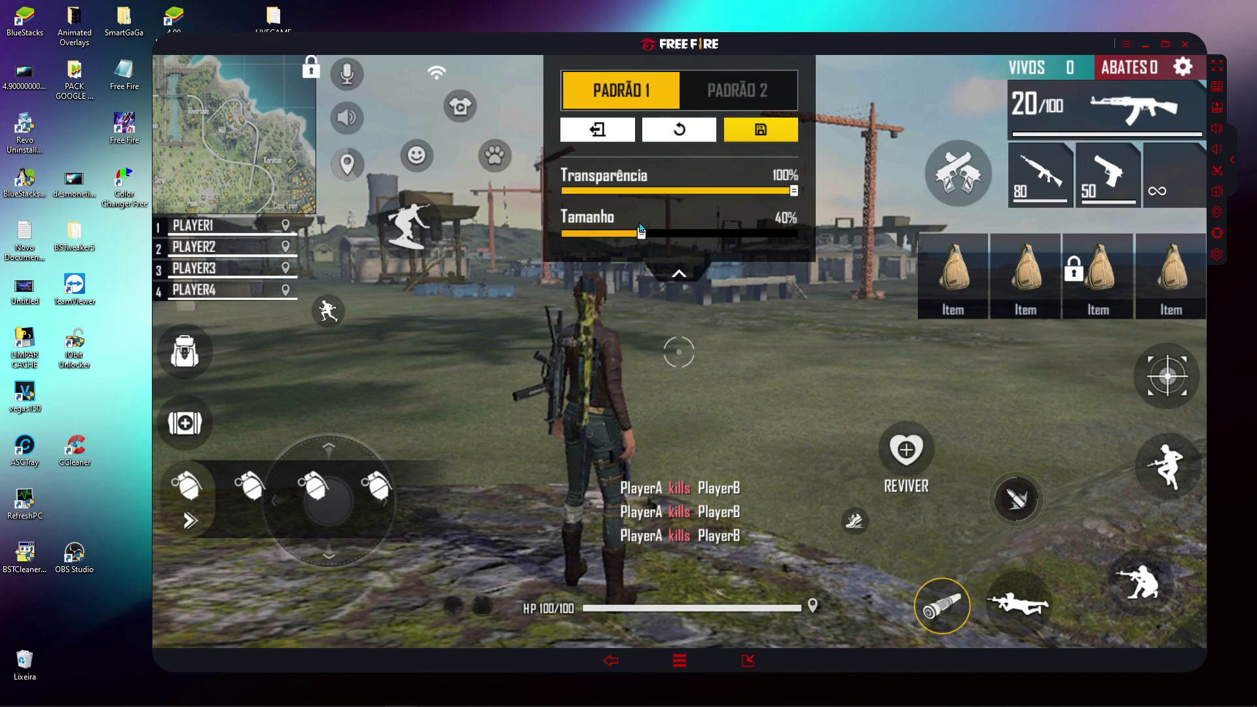
{"action": "left_click", "coordinate": [1019, 604]}
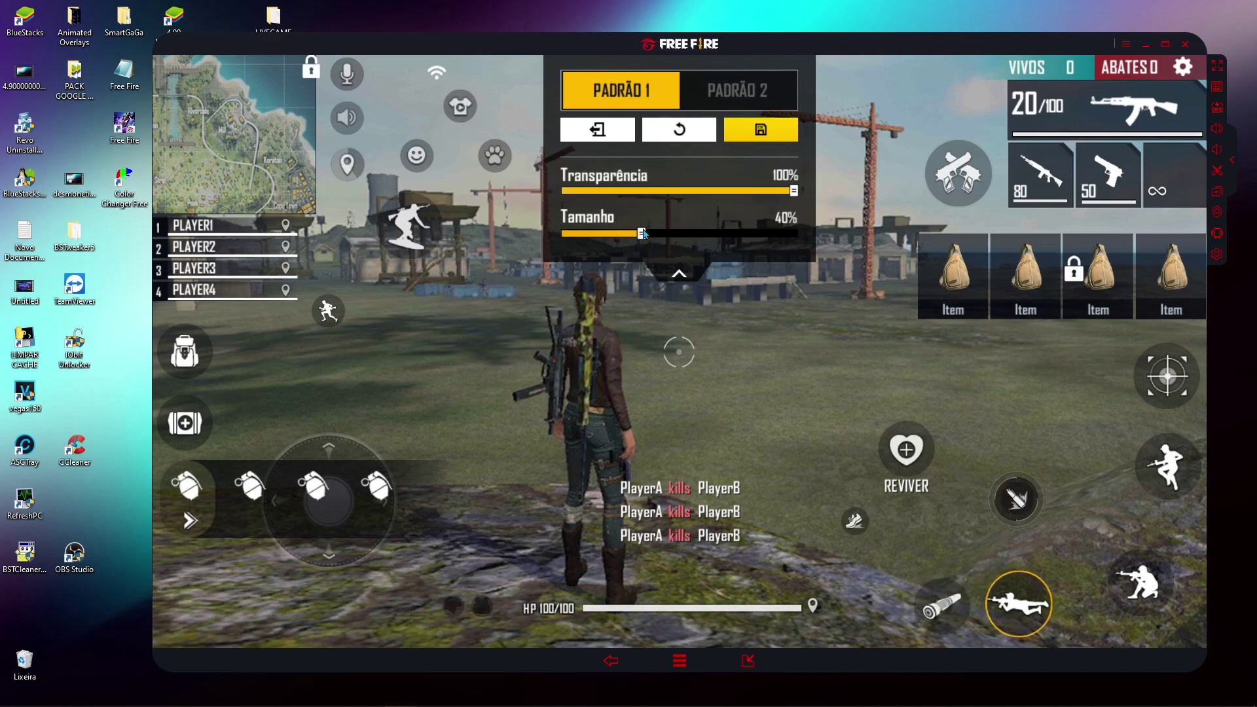
{"action": "left_click_drag", "start_coordinate": [642, 233], "coordinate": [565, 233]}
{"action": "left_click", "coordinate": [1131, 584]}
{"action": "left_click_drag", "start_coordinate": [642, 233], "coordinate": [564, 234]}
{"action": "left_click", "coordinate": [1151, 501]}
{"action": "left_click", "coordinate": [1168, 376]}
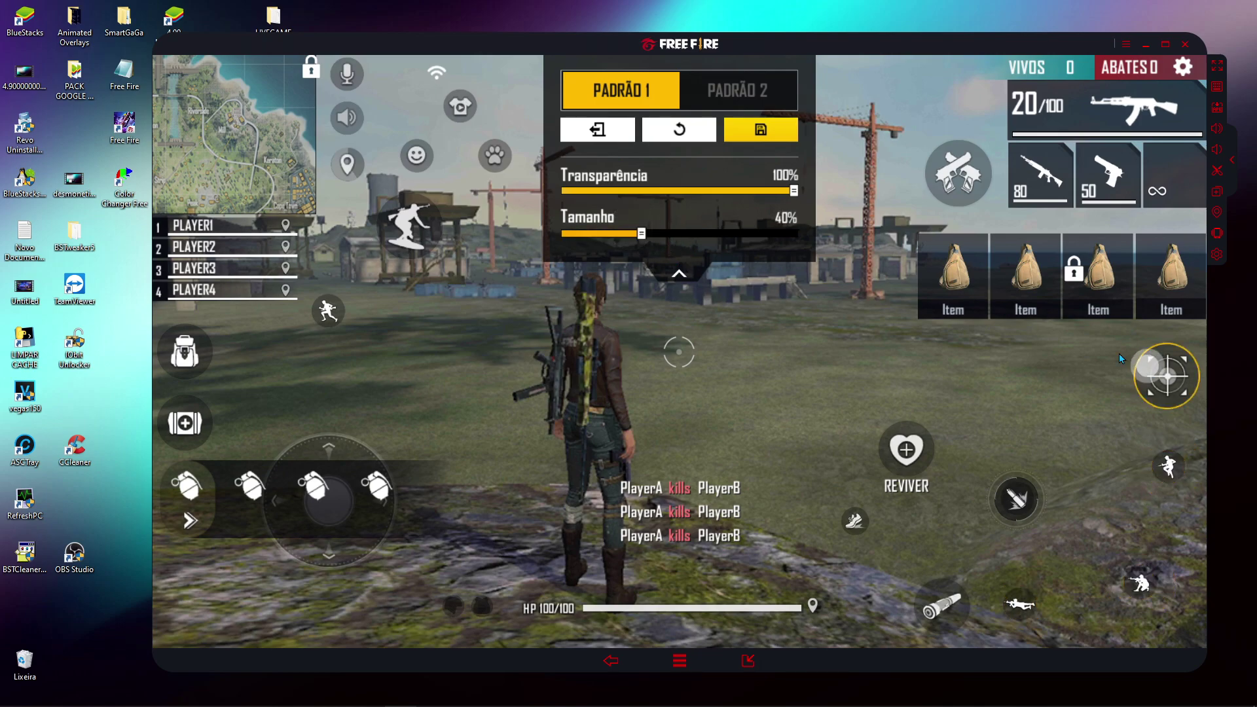
{"action": "left_click_drag", "start_coordinate": [641, 234], "coordinate": [565, 233]}
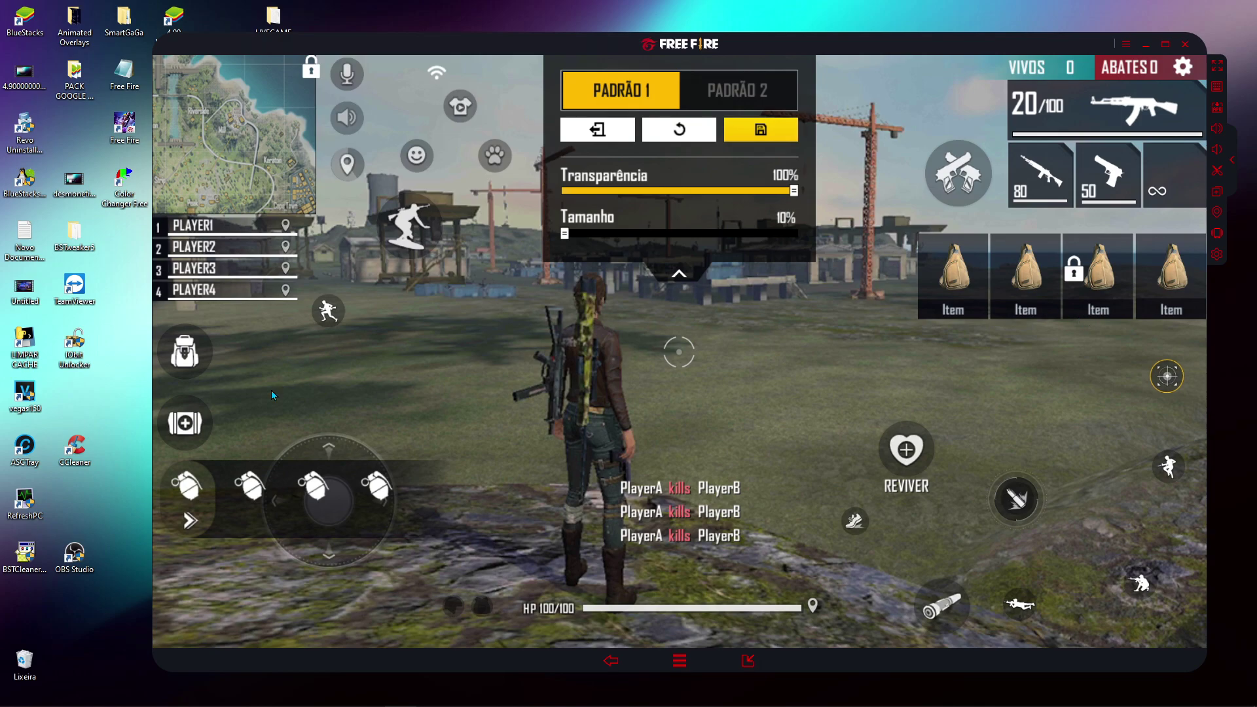
- Shrink the backpack button, medkit button and movement joystick to a size of 10% and save the Padrão 1 layout
{"action": "left_click", "coordinate": [184, 354]}
{"action": "left_click_drag", "start_coordinate": [641, 233], "coordinate": [566, 234]}
{"action": "left_click", "coordinate": [184, 422]}
{"action": "left_click", "coordinate": [208, 483]}
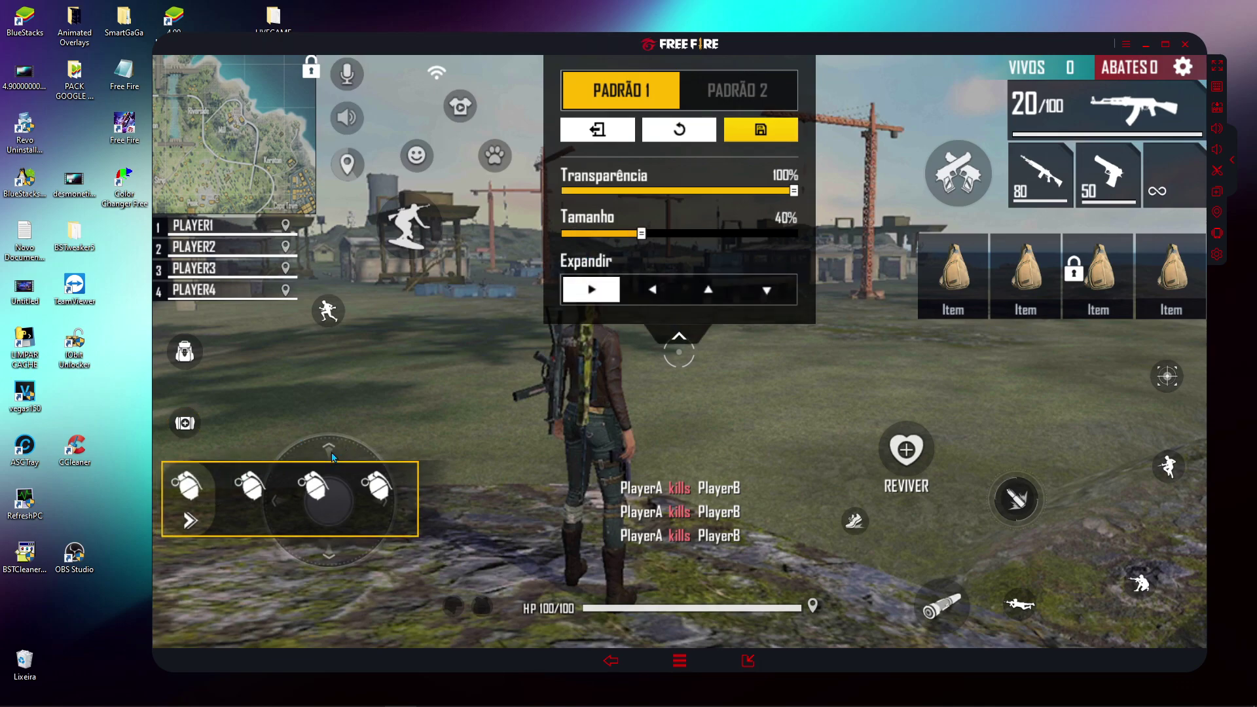
{"action": "left_click", "coordinate": [329, 501]}
{"action": "left_click", "coordinate": [642, 234]}
{"action": "left_click_drag", "start_coordinate": [627, 242], "coordinate": [564, 233]}
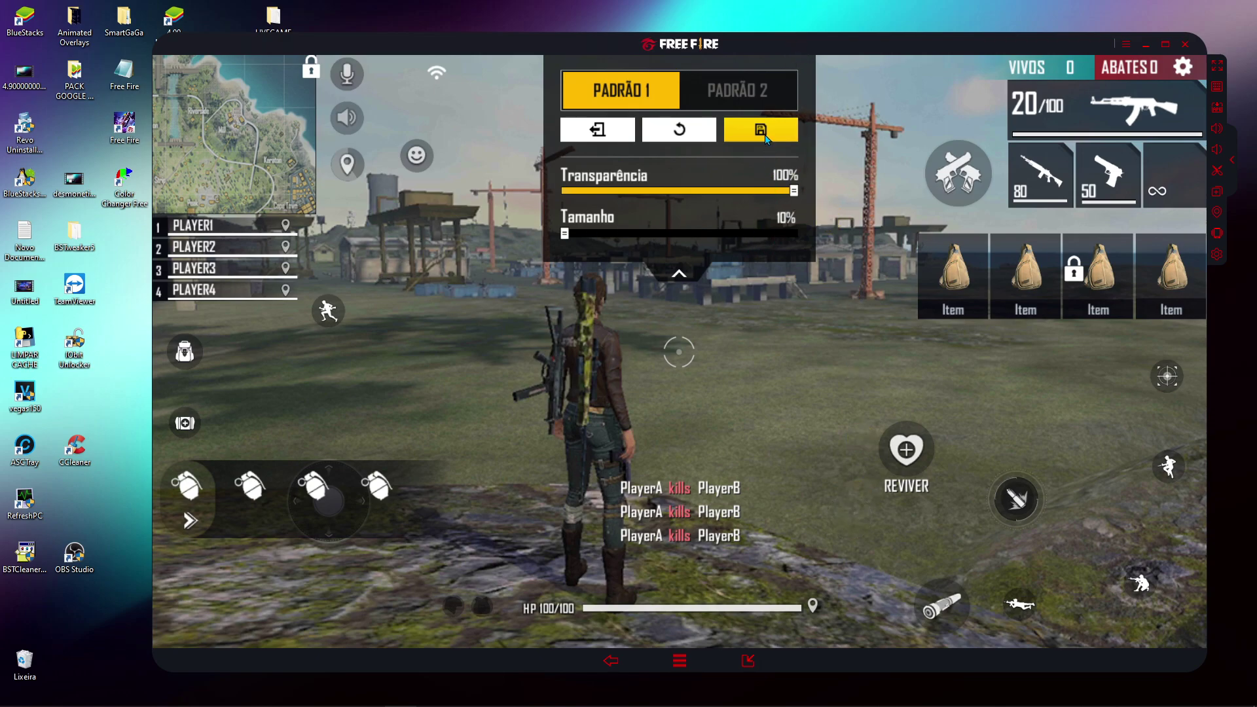
{"action": "left_click", "coordinate": [763, 131]}
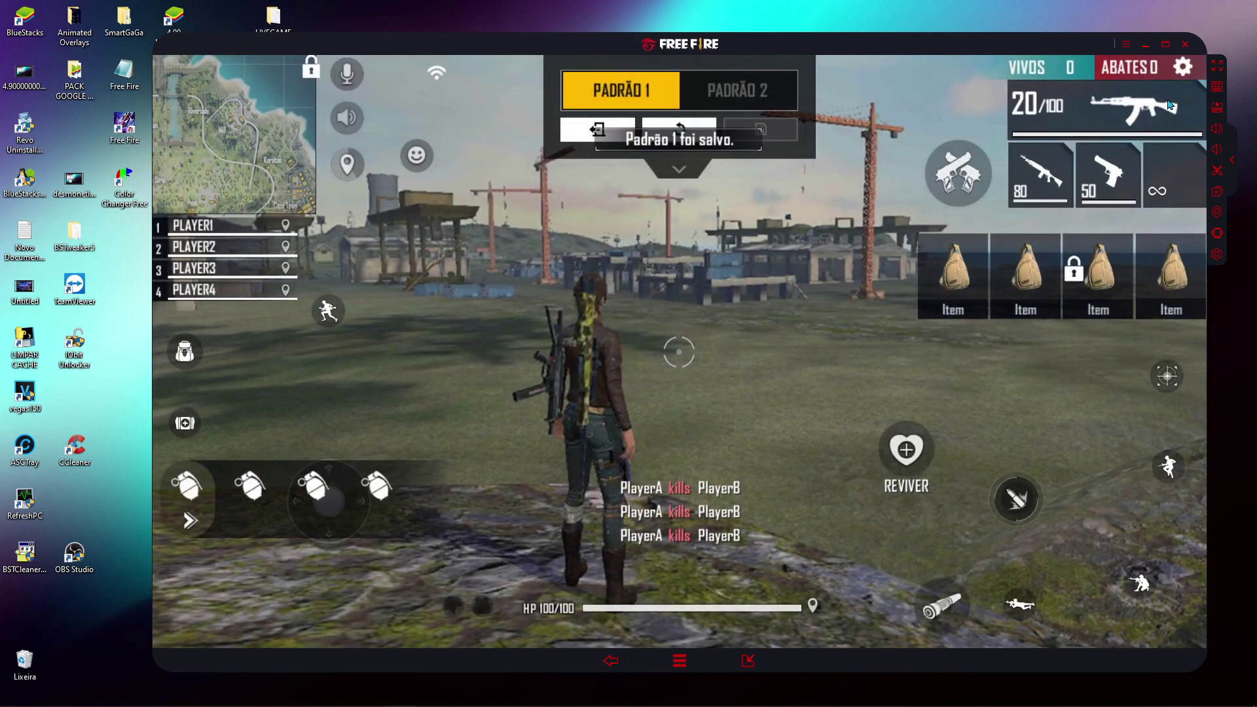
- Open the emulator's key mapping editor over the game's HUD layout
{"action": "left_click", "coordinate": [1217, 87]}
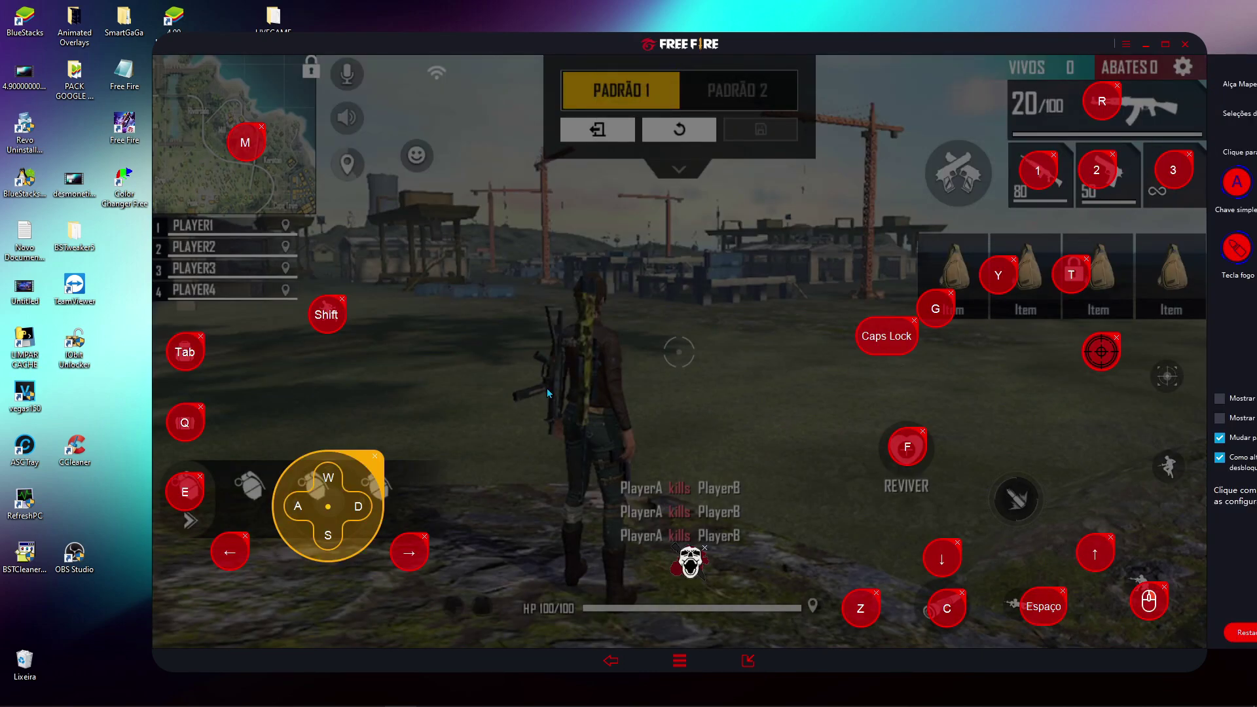